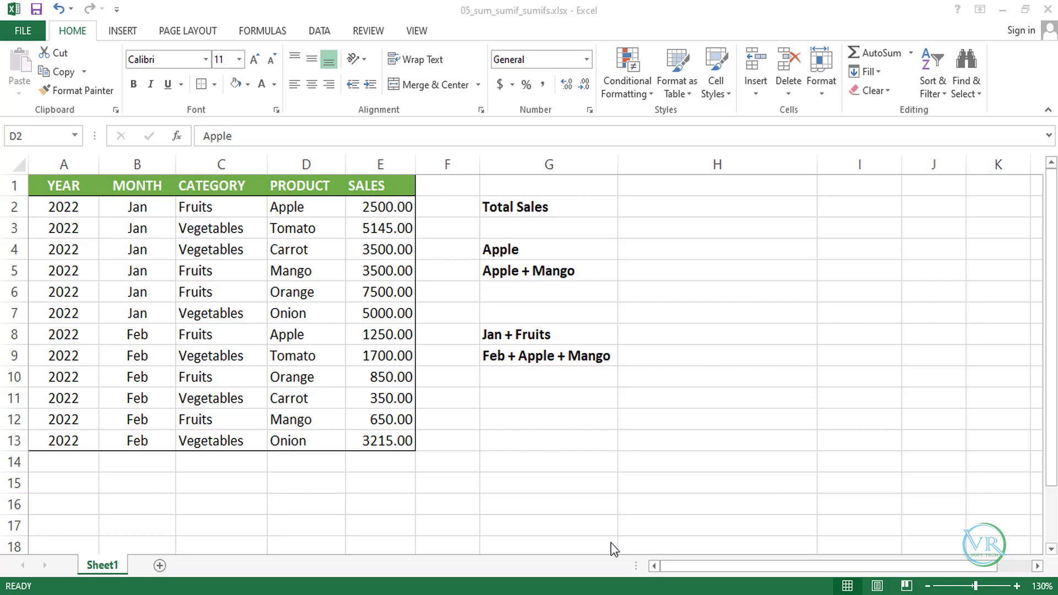
# Step: Review the Year, Month, Category, Product and Sales columns of the sales table
pyautogui.click(377, 211)
pyautogui.moveTo(377, 211); pyautogui.dragTo(390, 433)
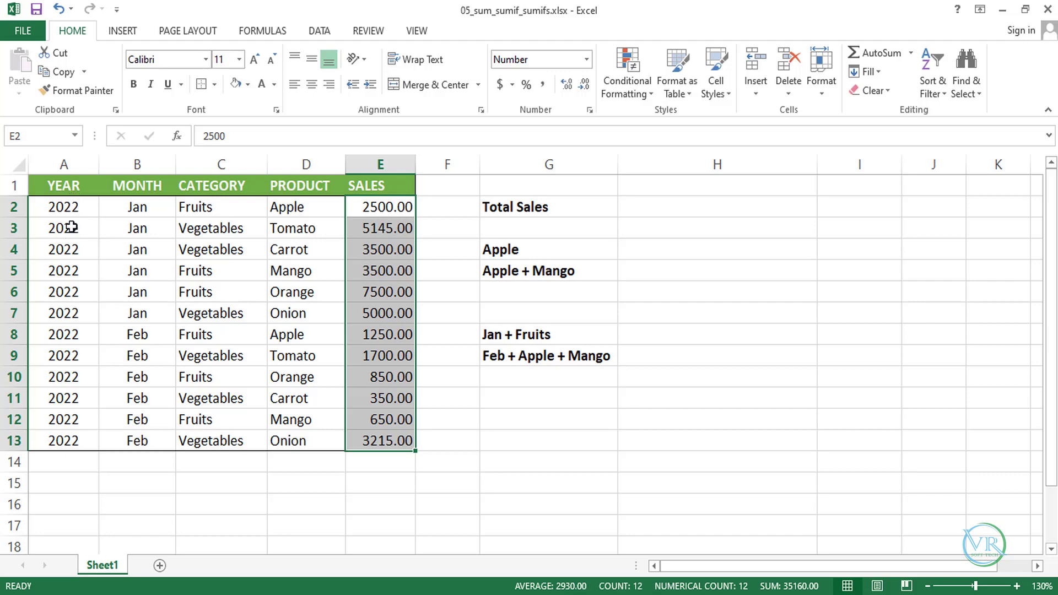
pyautogui.moveTo(71, 205); pyautogui.dragTo(65, 353)
pyautogui.moveTo(137, 208); pyautogui.dragTo(138, 441)
pyautogui.moveTo(231, 207); pyautogui.dragTo(225, 270)
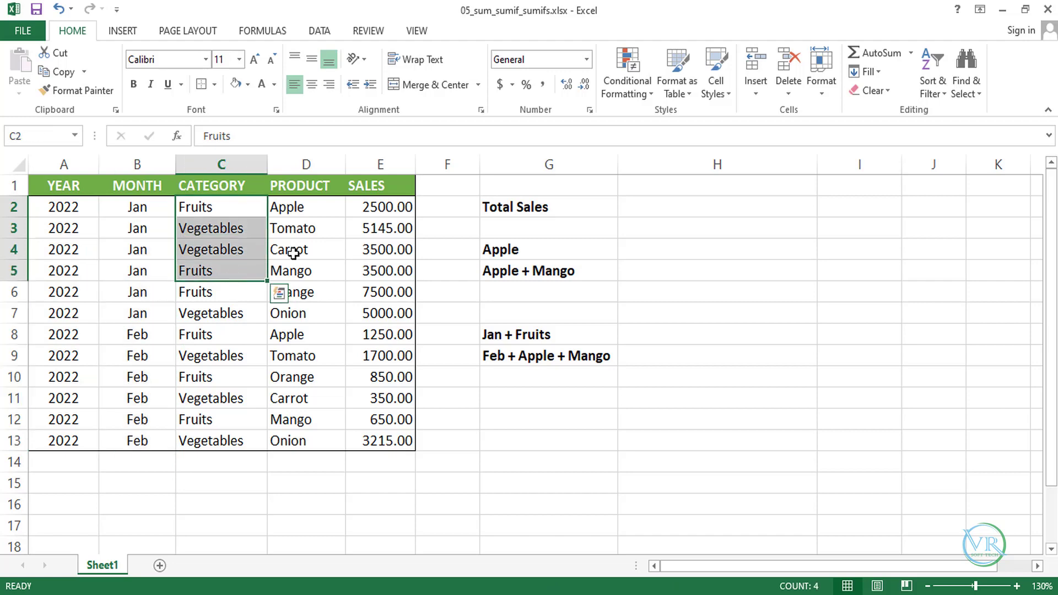
pyautogui.moveTo(309, 207); pyautogui.dragTo(338, 264)
pyautogui.click(386, 214)
pyautogui.moveTo(386, 214); pyautogui.dragTo(393, 443)
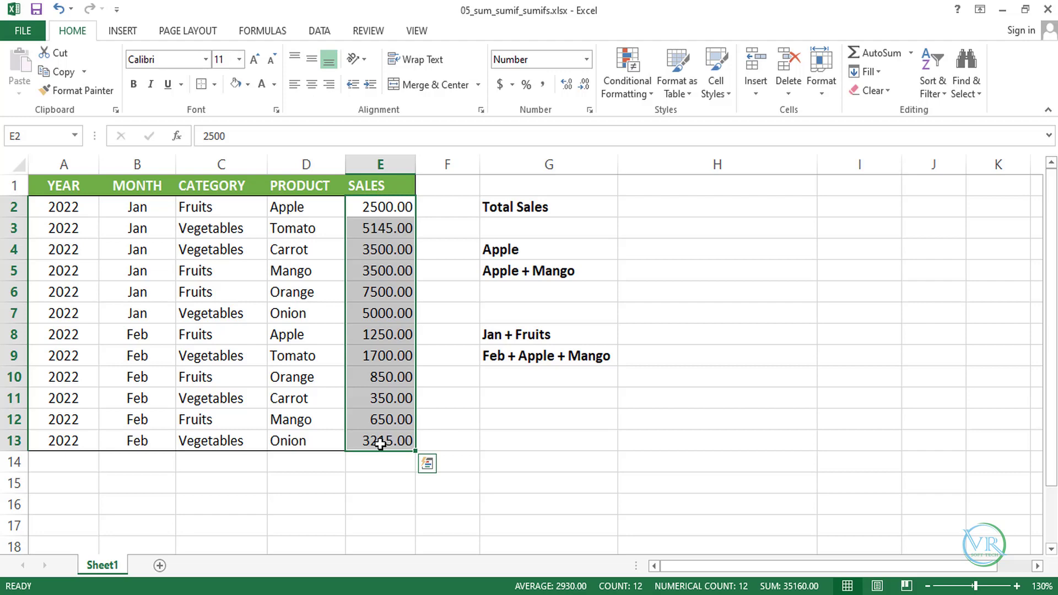
# Step: Calculate Total Sales in cell H2 with =sum(E2:E13) and select the Sales values to review the summed range
pyautogui.click(656, 205)
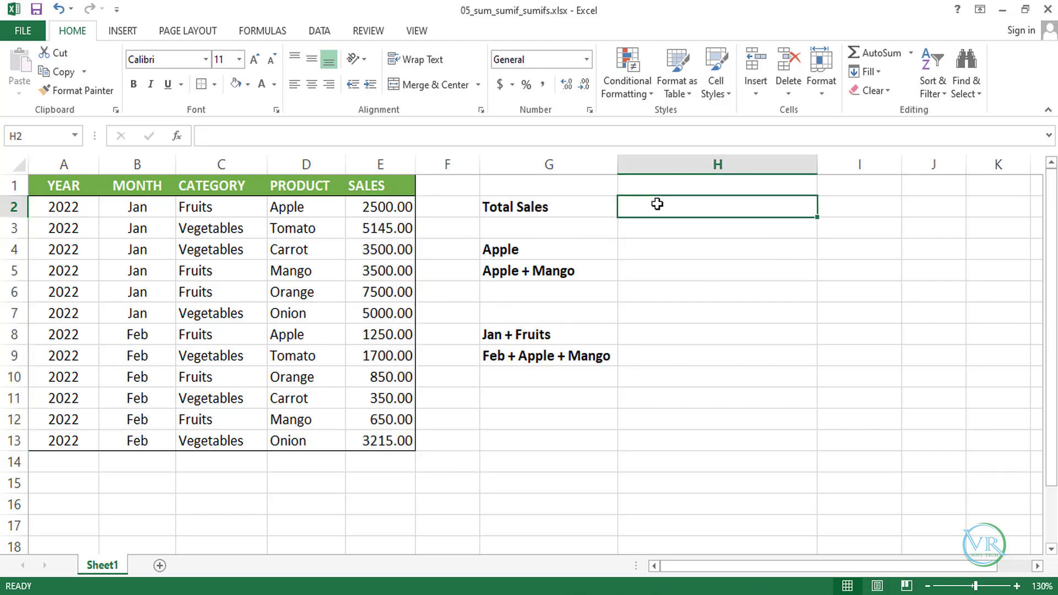
pyautogui.write('=sum')
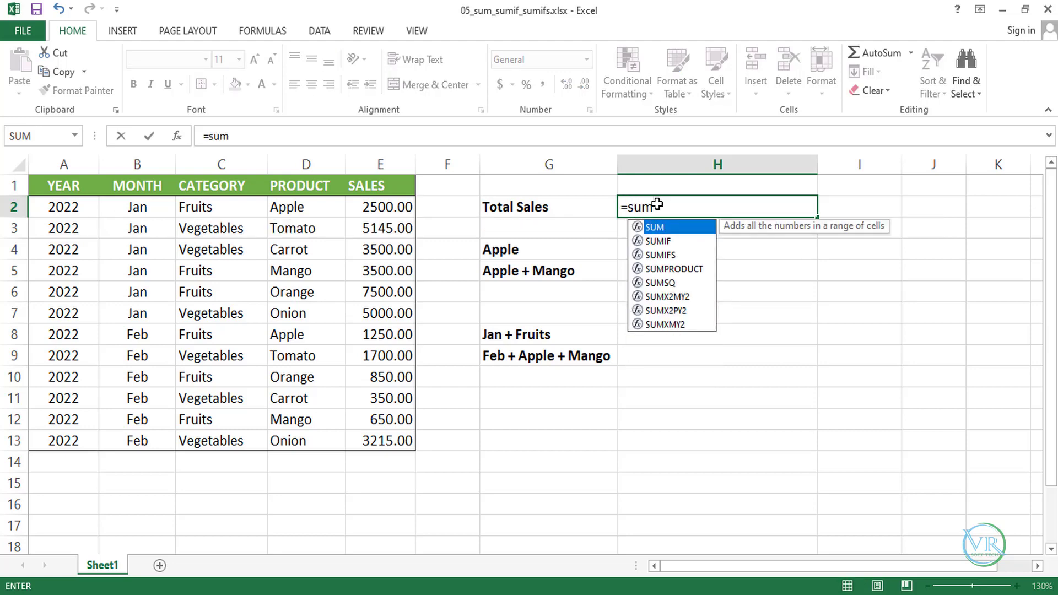
pyautogui.write('(')
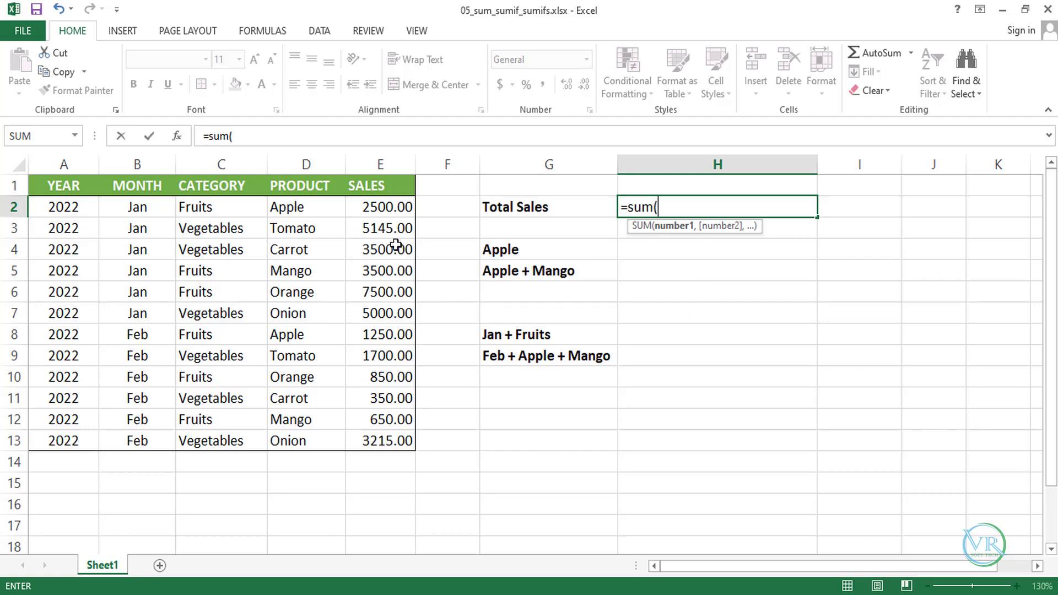
pyautogui.moveTo(385, 207); pyautogui.dragTo(374, 442)
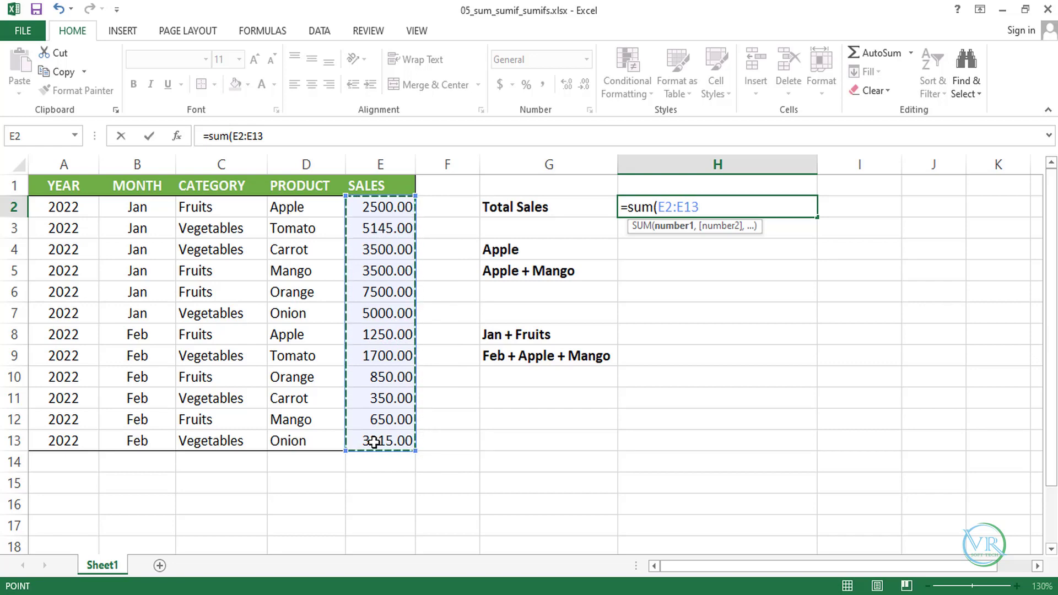
pyautogui.write(')')
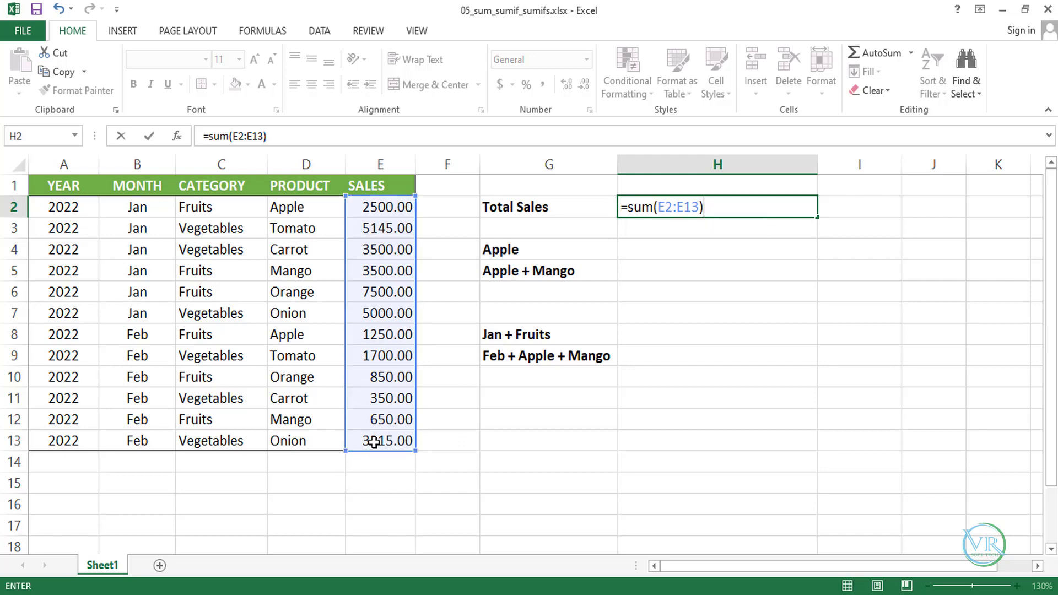
pyautogui.press('Return')
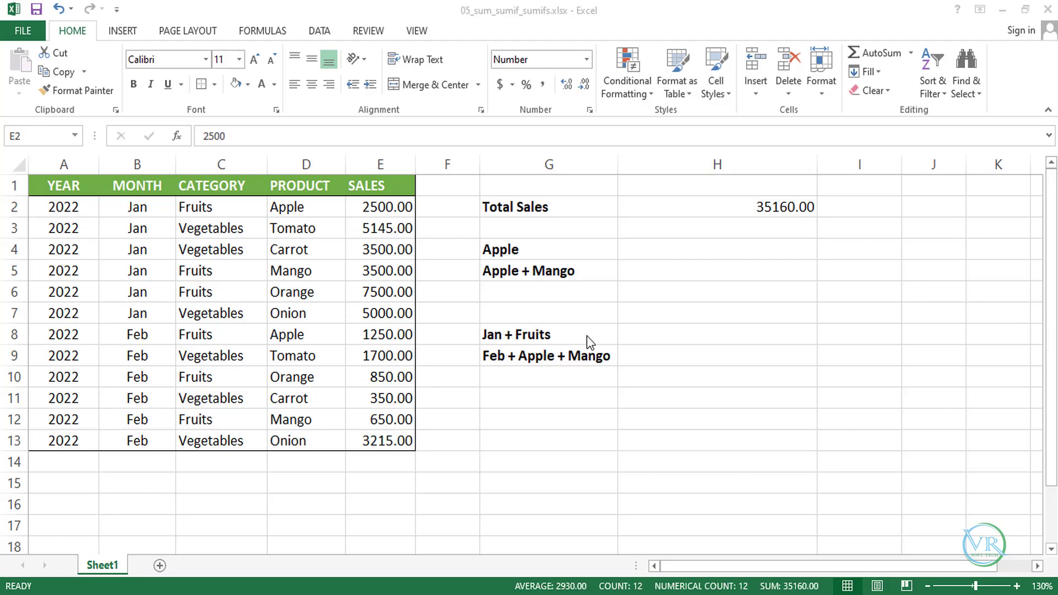
pyautogui.click(379, 207)
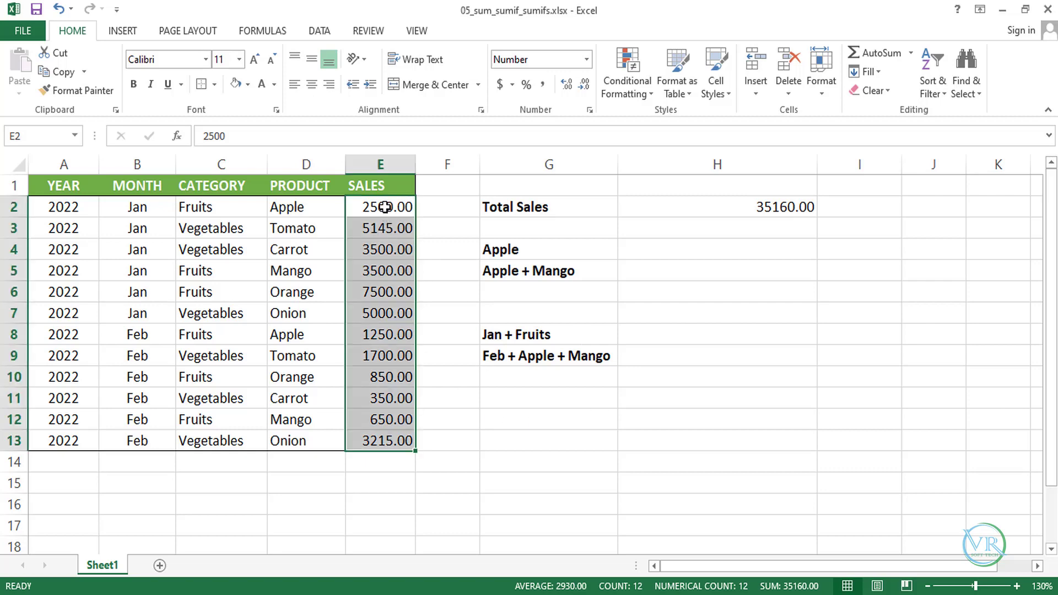
pyautogui.moveTo(379, 208); pyautogui.dragTo(383, 444)
pyautogui.moveTo(371, 206); pyautogui.dragTo(372, 441)
# Step: Calculate Apple's sales in H4 with =sumif(D2:D13,"Apple",E2:E13) and check the result by selecting E2 and E8 together
pyautogui.click(684, 246)
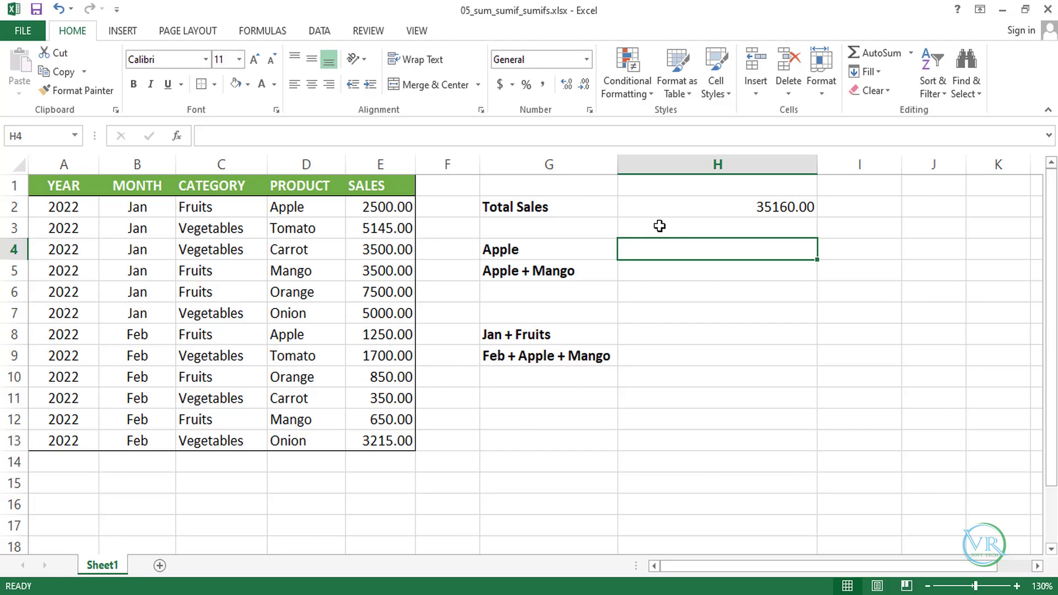
pyautogui.write('=')
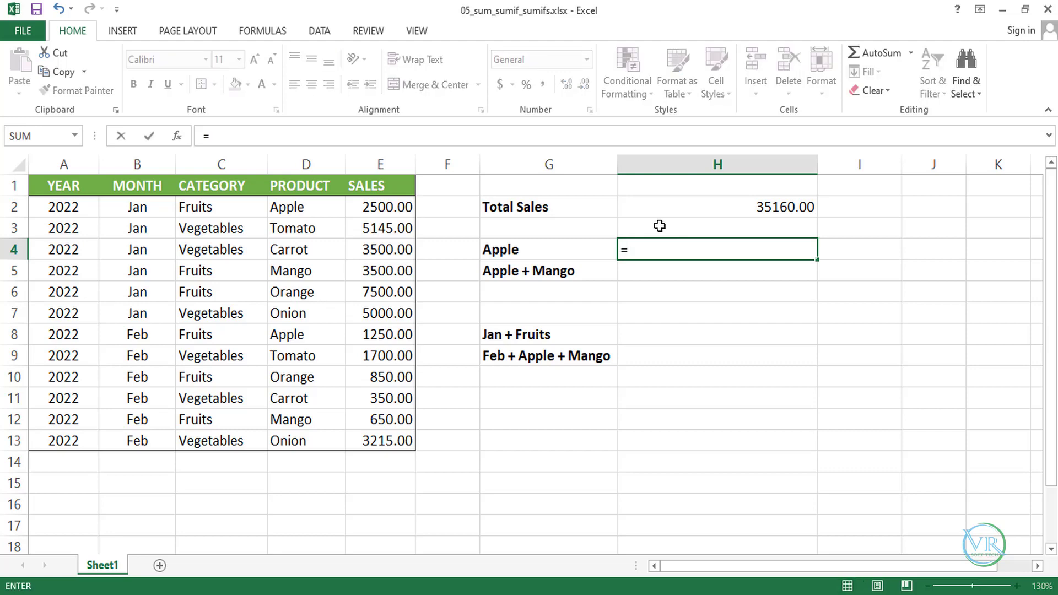
pyautogui.write('sumif(')
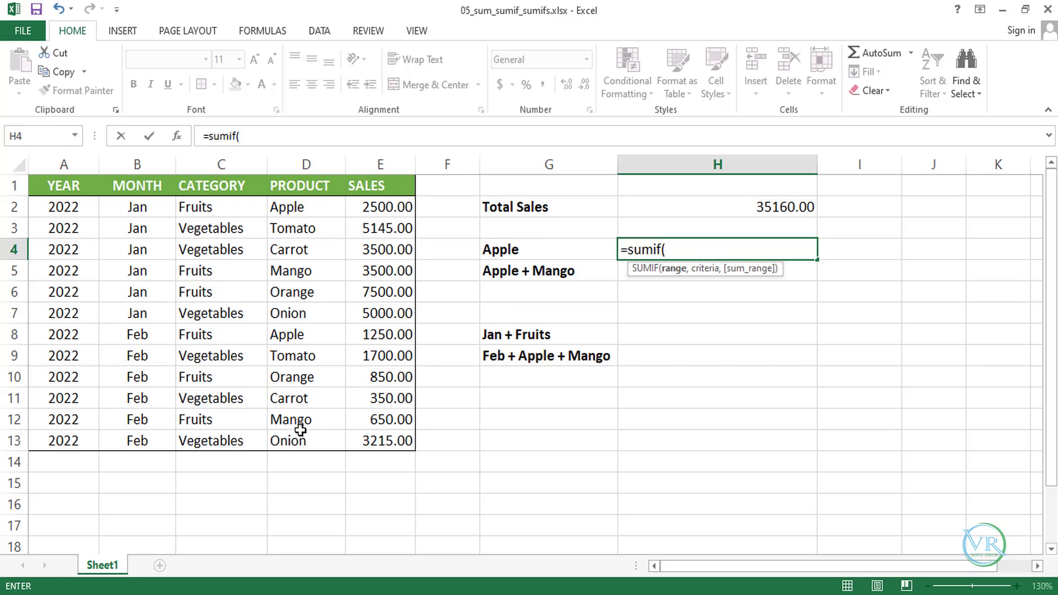
pyautogui.click(298, 206)
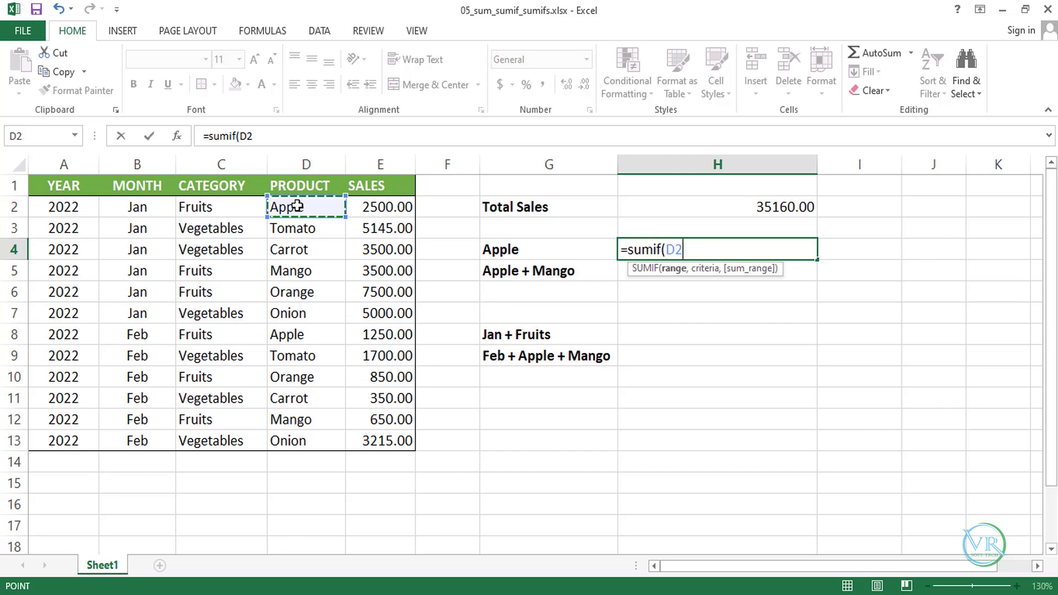
pyautogui.moveTo(298, 206); pyautogui.dragTo(309, 442)
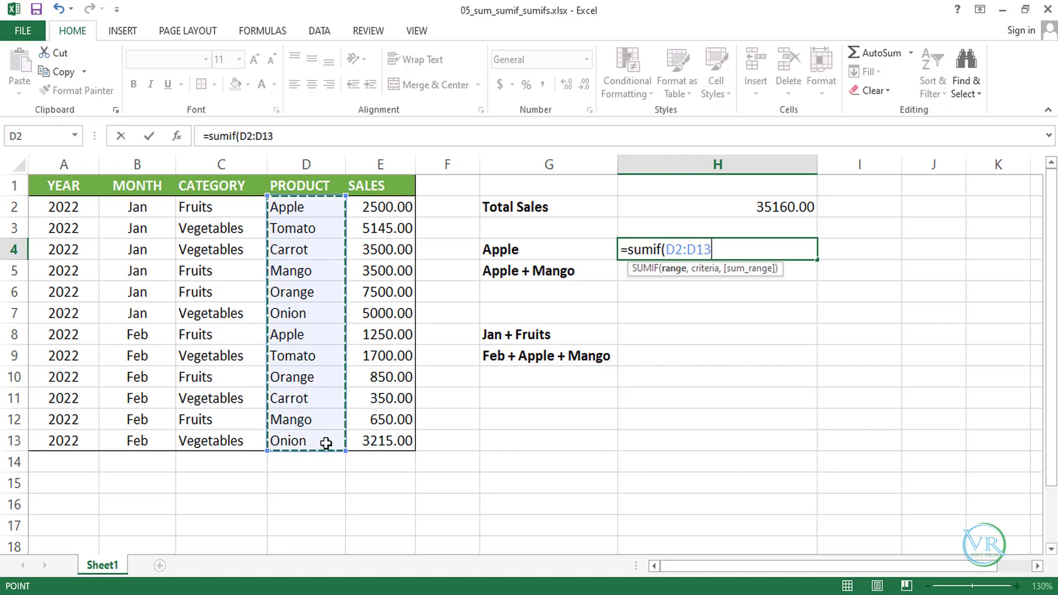
pyautogui.write(',')
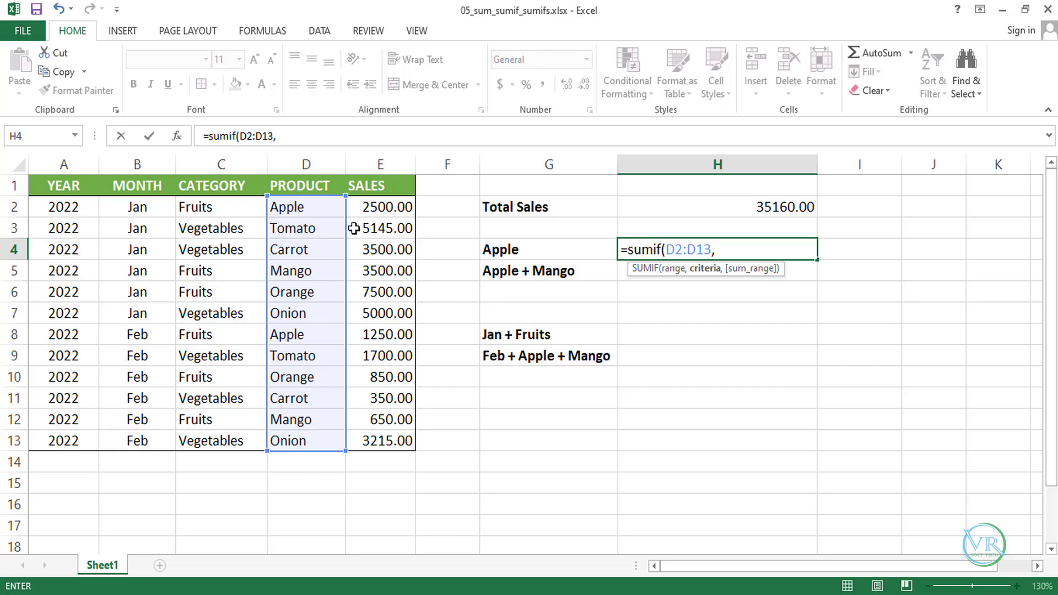
pyautogui.write('"Apple"')
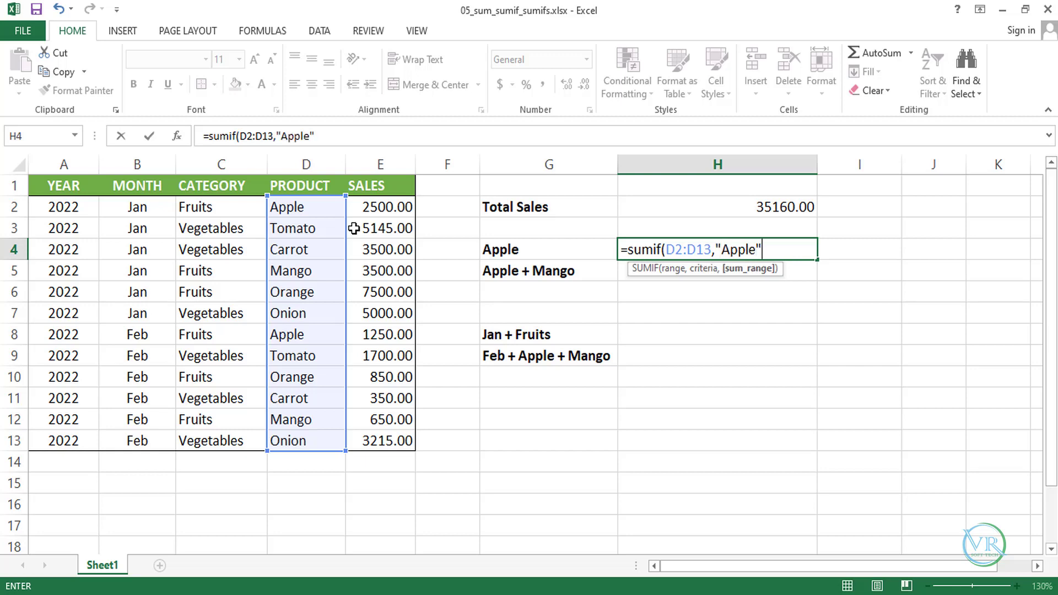
pyautogui.write(',')
pyautogui.moveTo(400, 208); pyautogui.dragTo(396, 443)
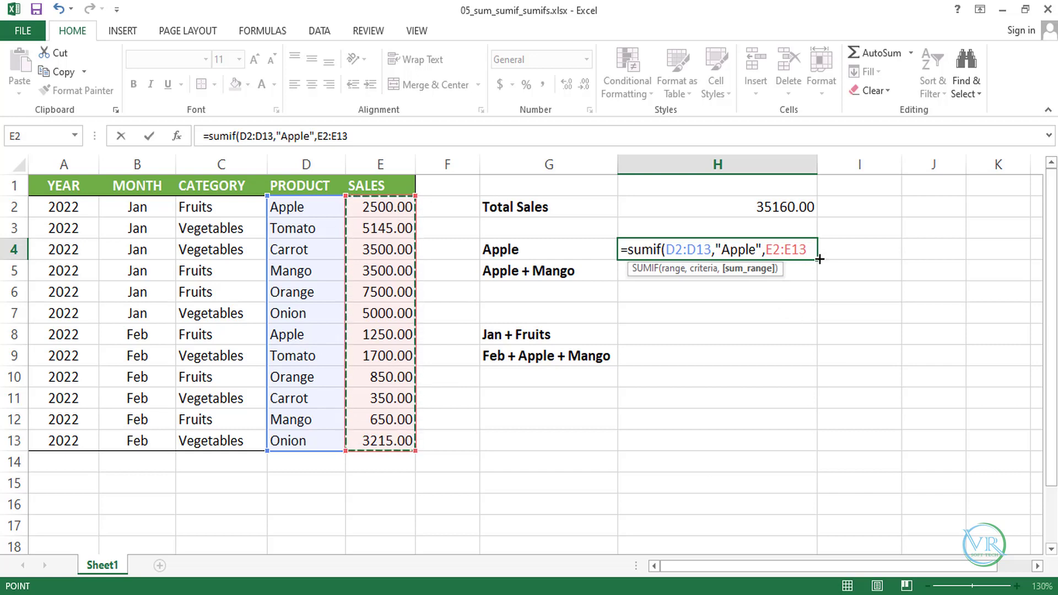
pyautogui.write(')')
pyautogui.press('Return')
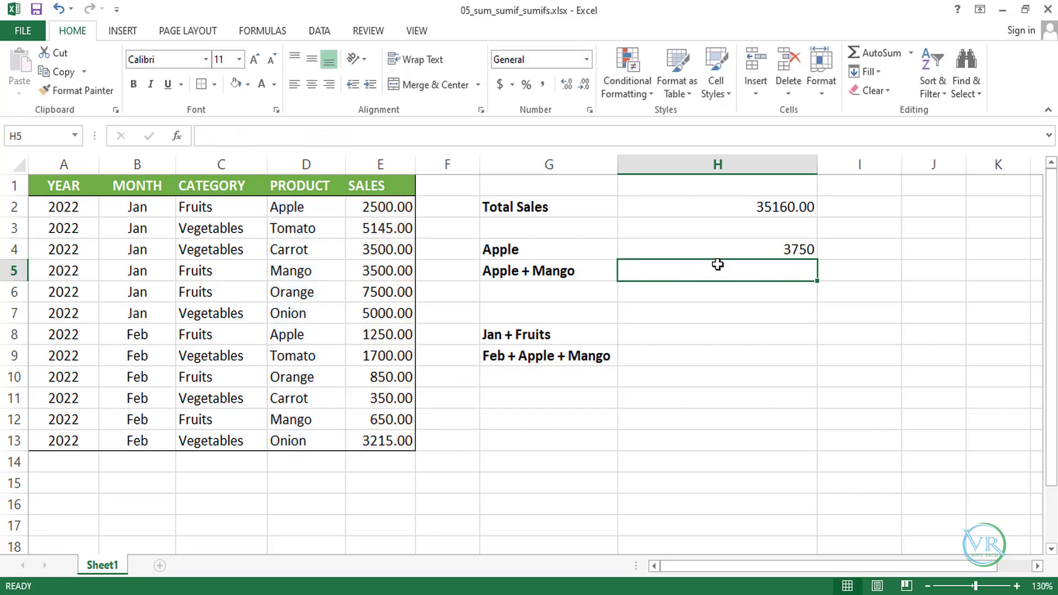
pyautogui.click(388, 205)
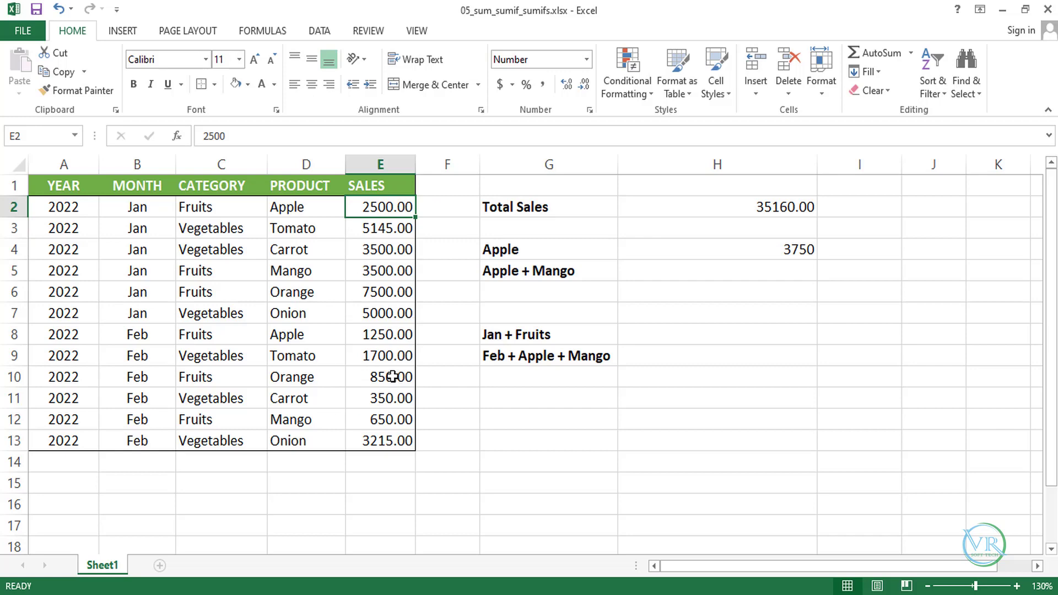
pyautogui.keyDown('ctrl'); pyautogui.click(384, 336); pyautogui.keyUp('ctrl')
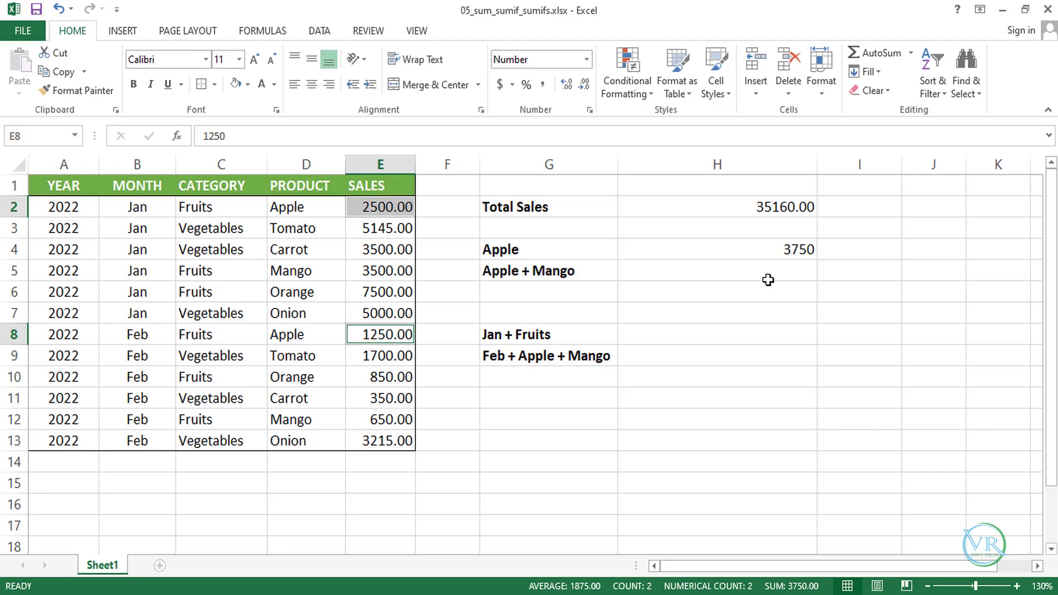
# Step: Start the Apple + Mango formula in H5 with =sum( and the nested sumif(D2:D13,"Apple",E2:E13) as its first argument
pyautogui.click(320, 209)
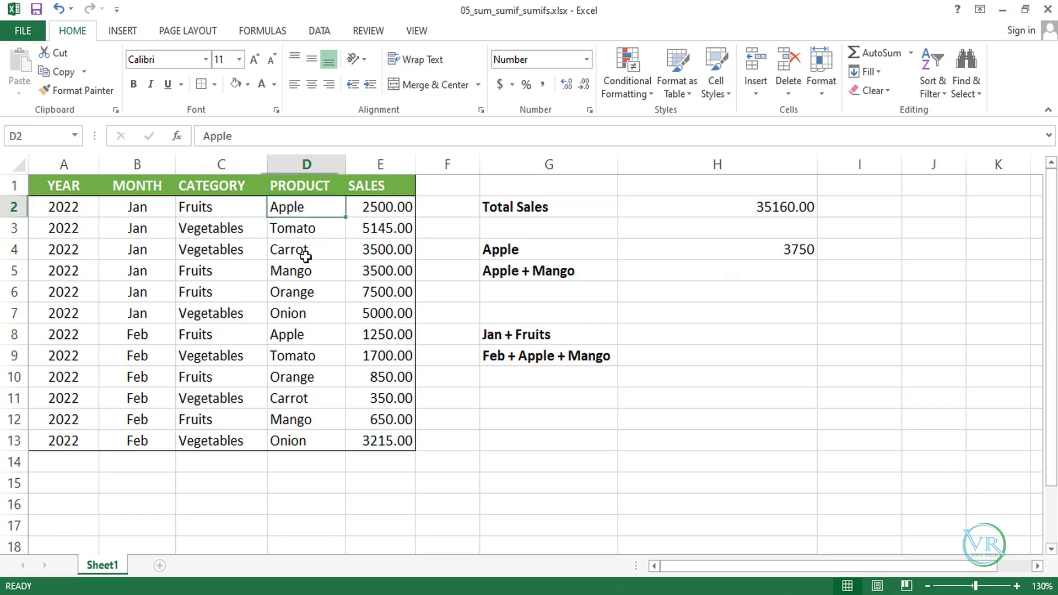
pyautogui.moveTo(306, 256); pyautogui.dragTo(319, 441)
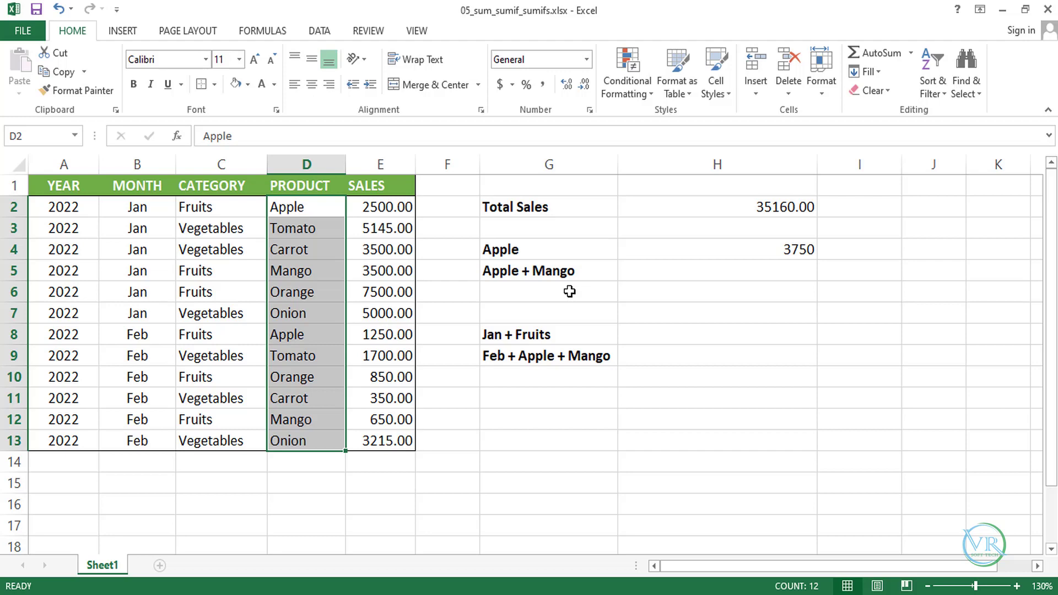
pyautogui.click(670, 274)
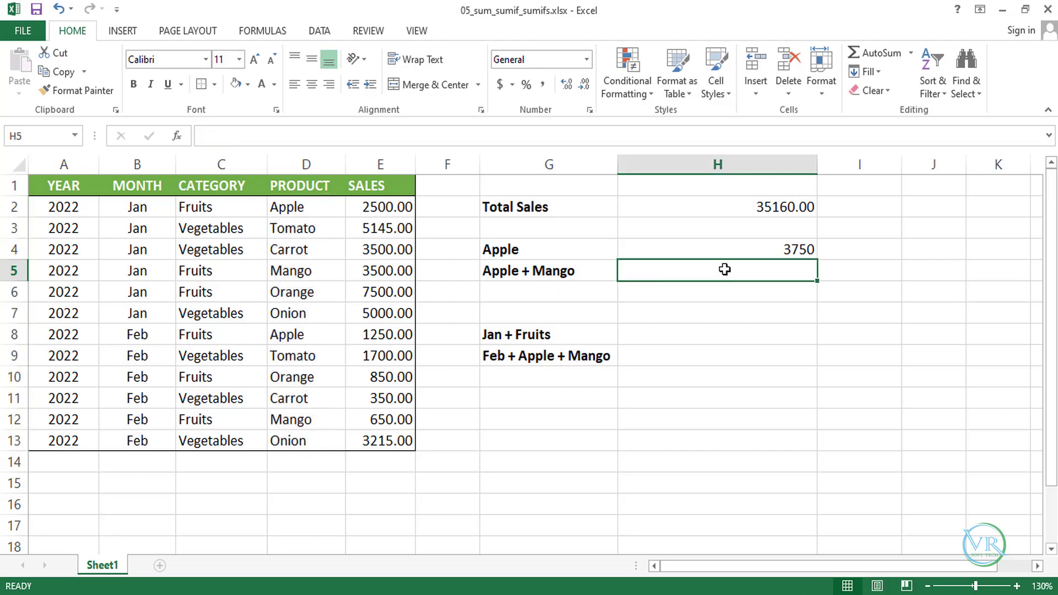
pyautogui.write('=')
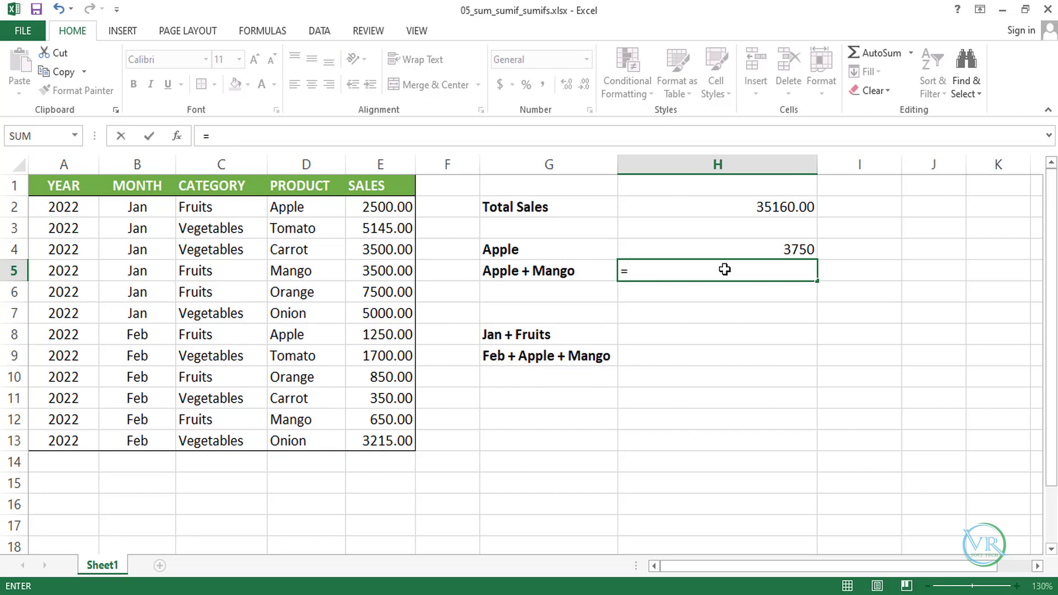
pyautogui.write('sum(')
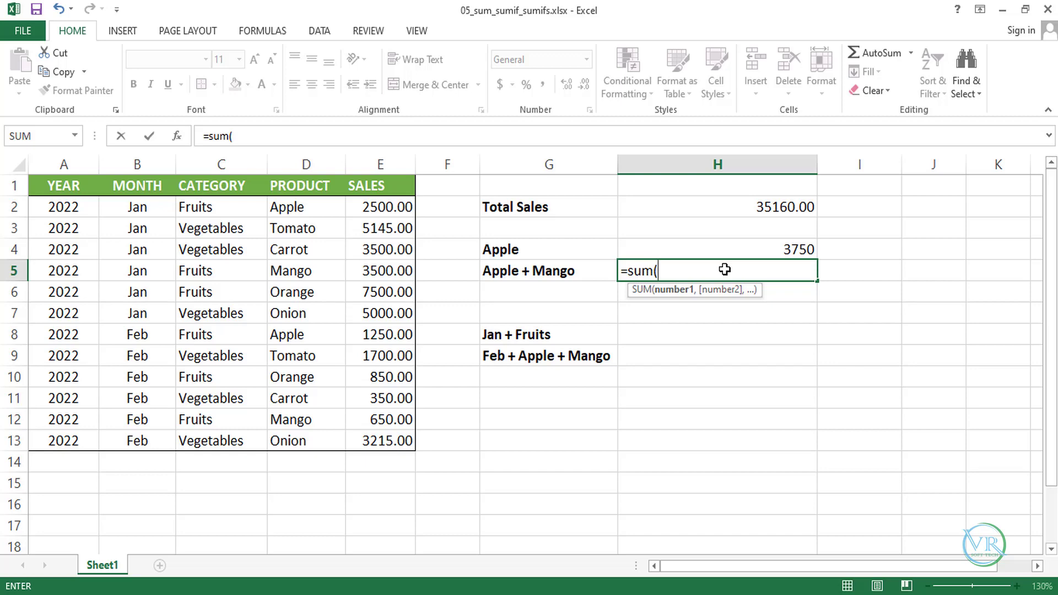
pyautogui.write('sumif')
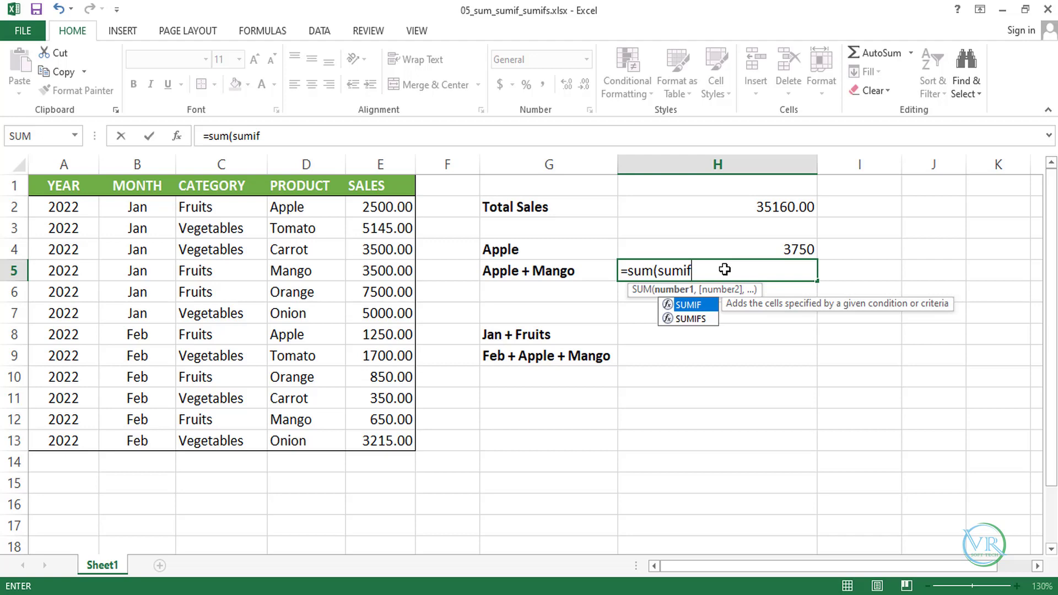
pyautogui.write('(')
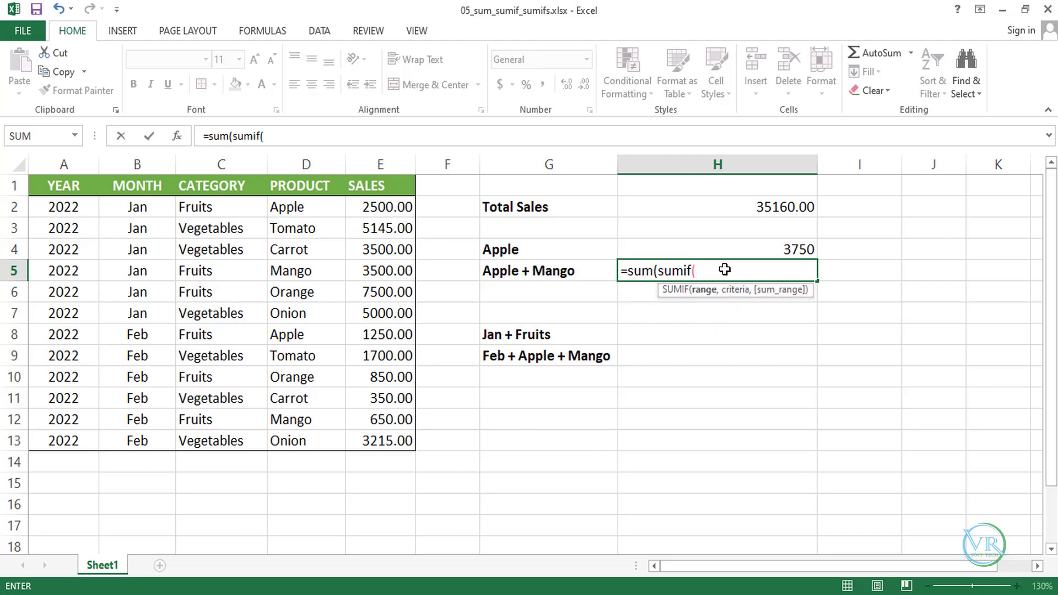
pyautogui.moveTo(310, 210); pyautogui.dragTo(307, 441)
pyautogui.write(',')
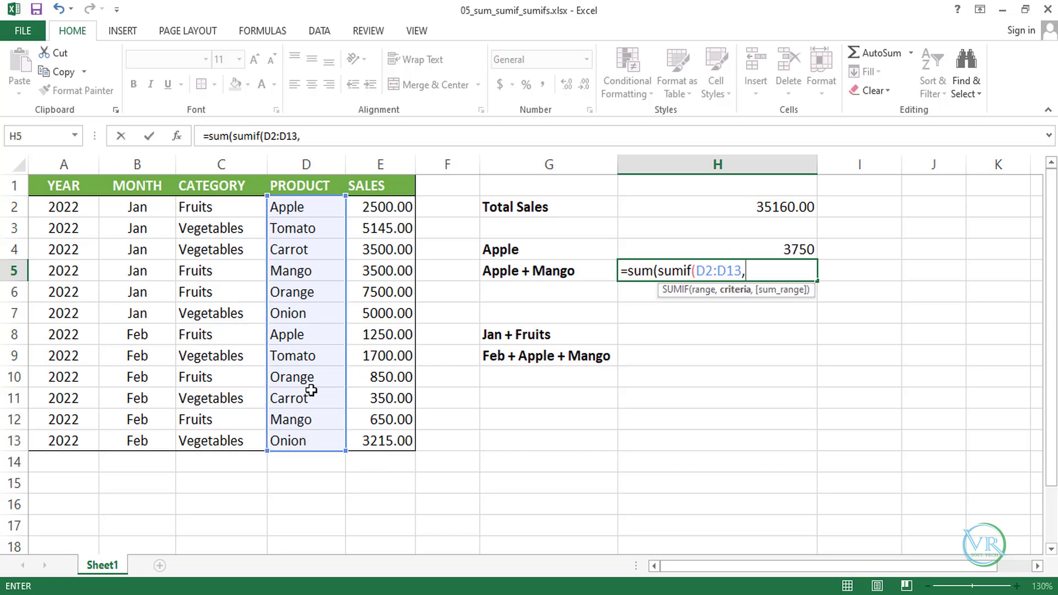
pyautogui.write('"Apple",')
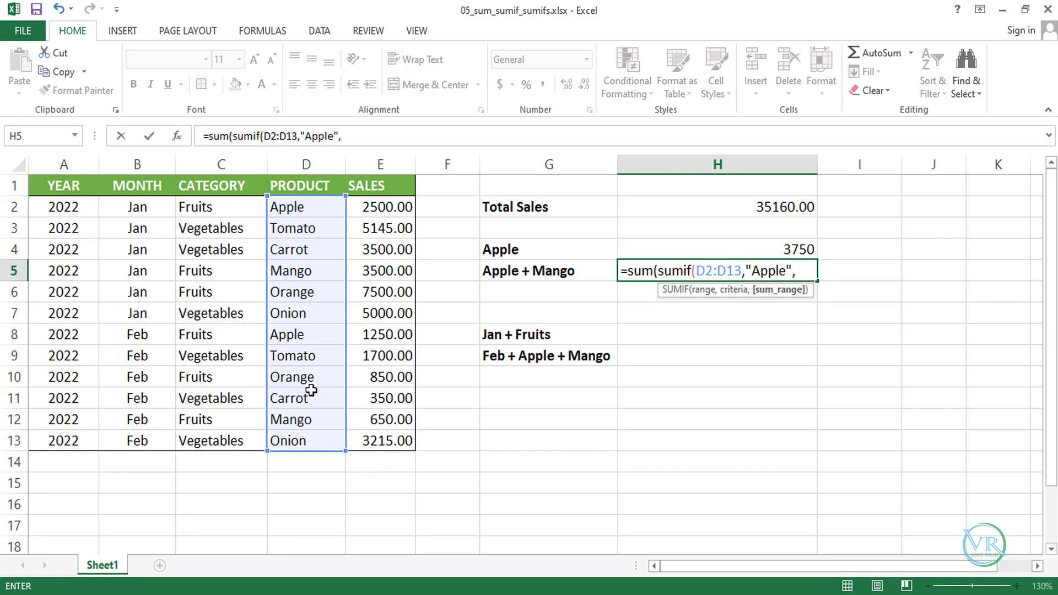
pyautogui.moveTo(375, 215); pyautogui.dragTo(400, 445)
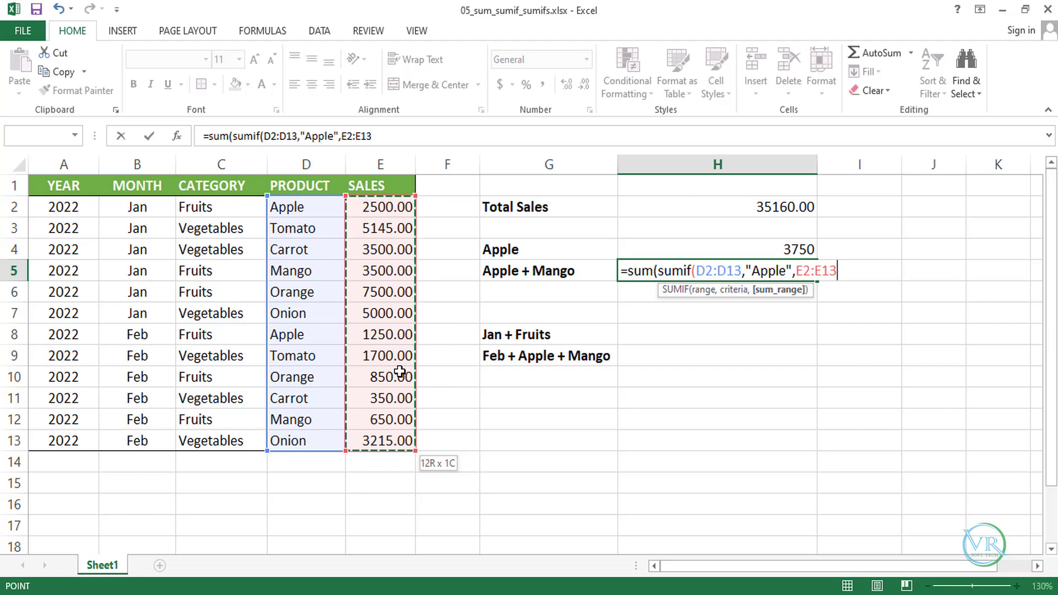
pyautogui.write(')')
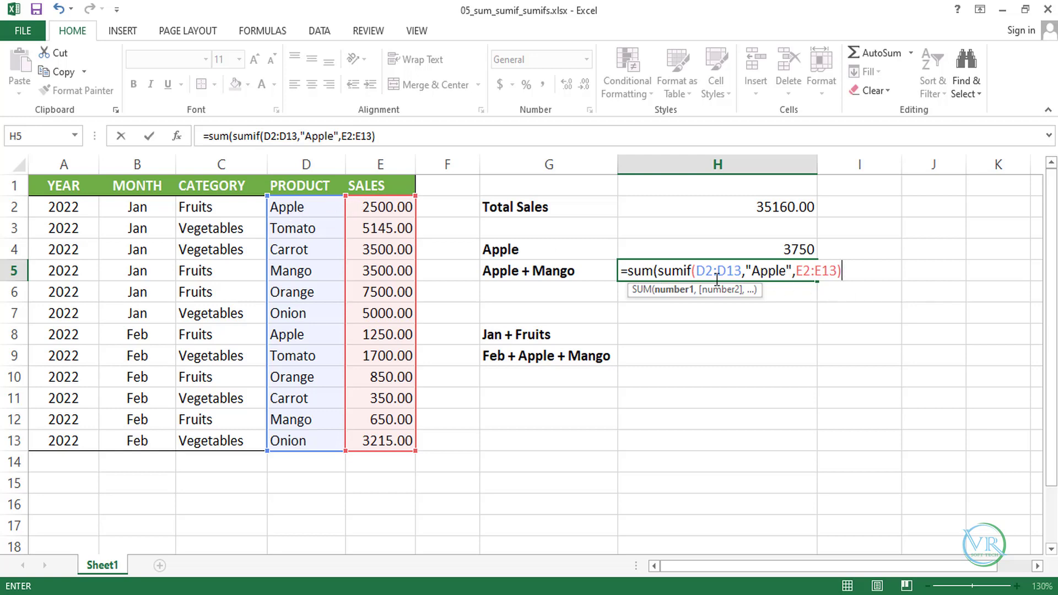
# Step: Add sumif(D2:D13,"Mango",E2:E13) as the second argument of the Apple + Mango formula in H5 and close the SUM
pyautogui.moveTo(658, 271); pyautogui.dragTo(849, 270)
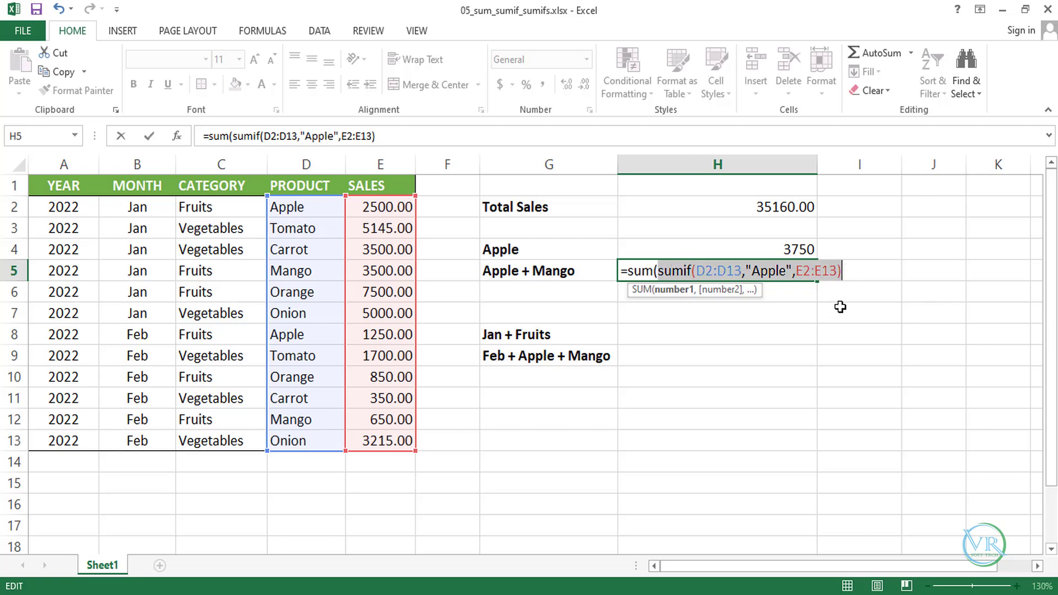
pyautogui.click(852, 273)
pyautogui.write(',')
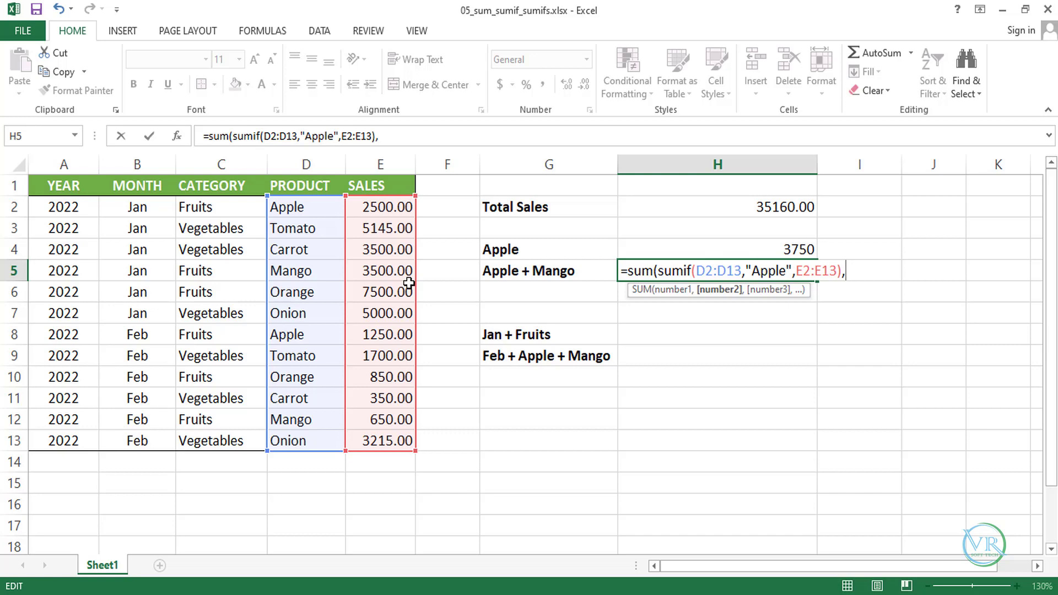
pyautogui.write('sumi')
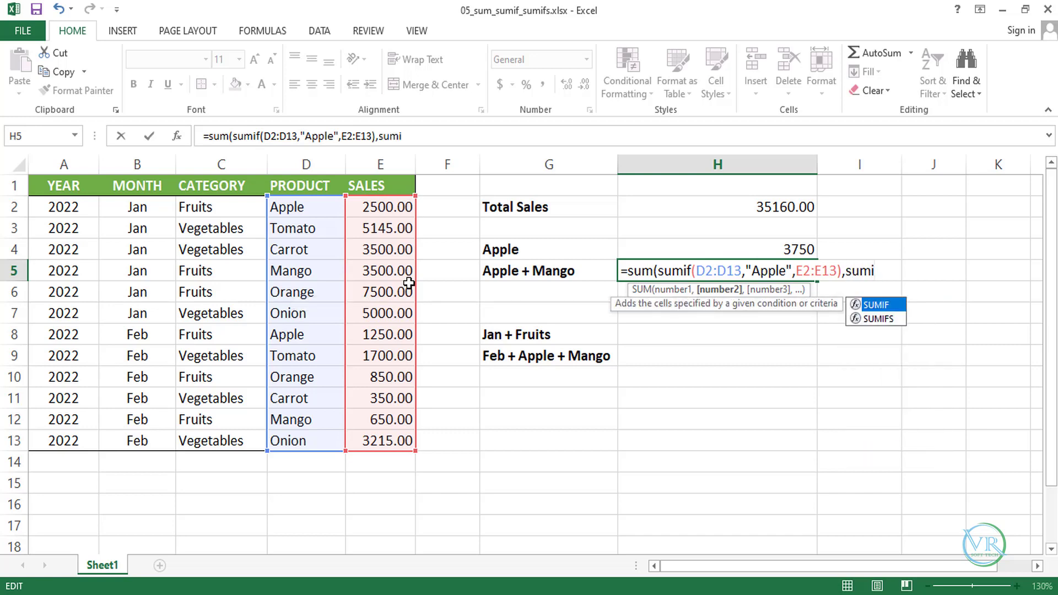
pyautogui.write('f(')
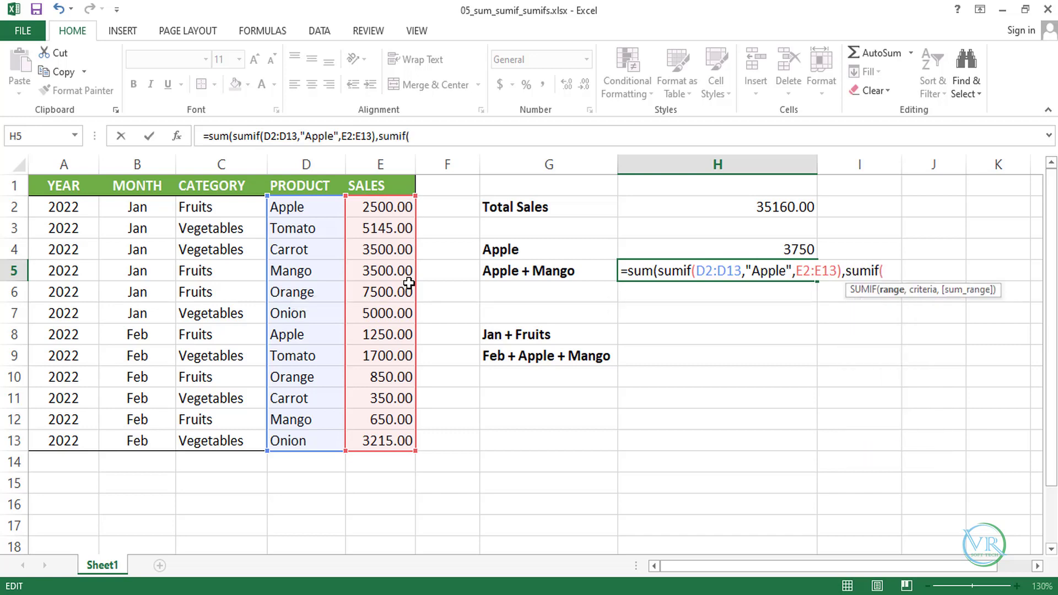
pyautogui.moveTo(303, 208); pyautogui.dragTo(314, 441)
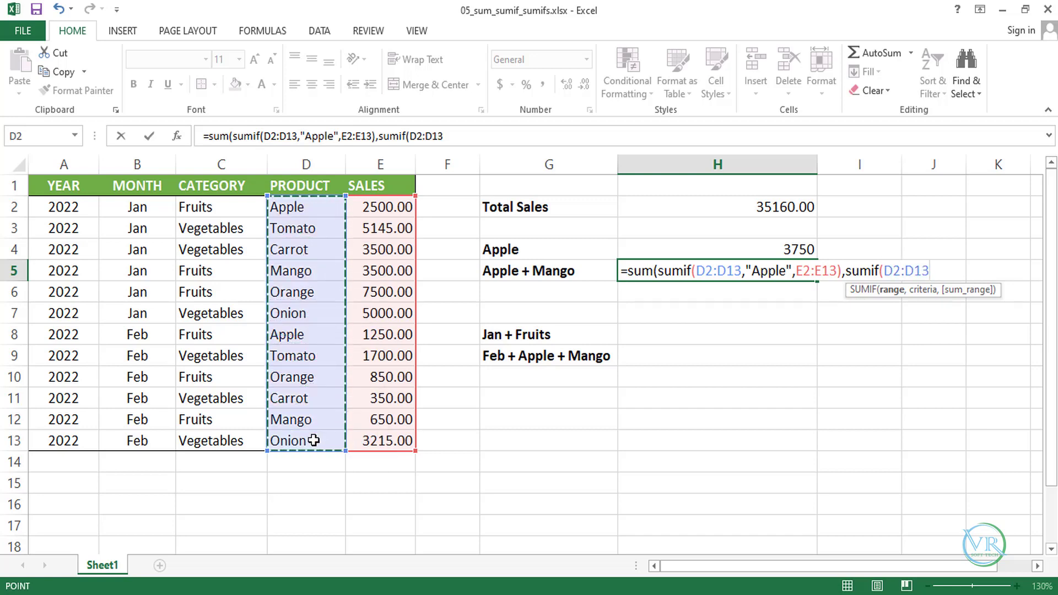
pyautogui.write(',')
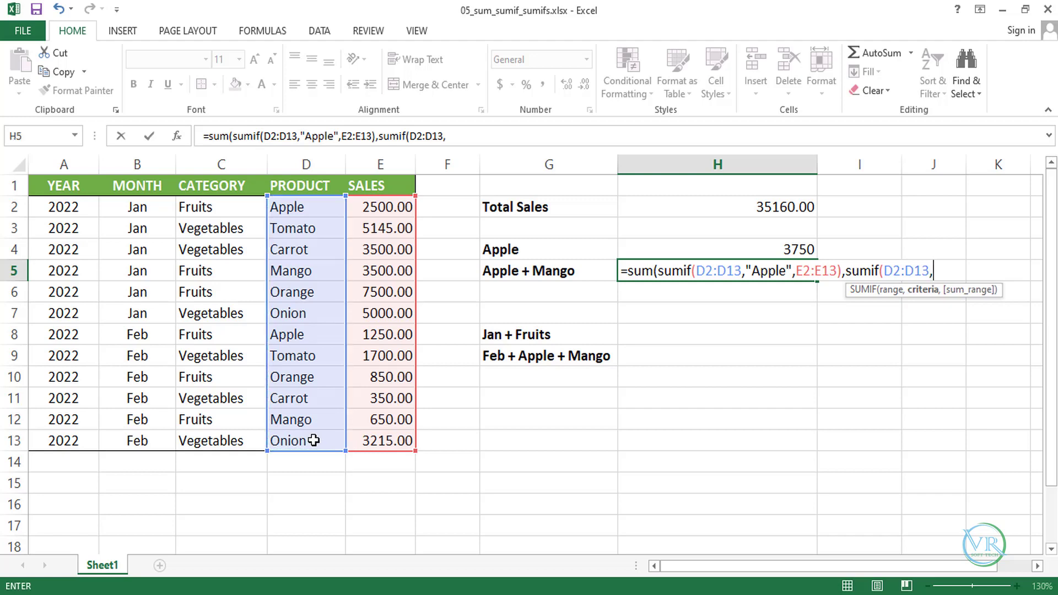
pyautogui.write('"Man')
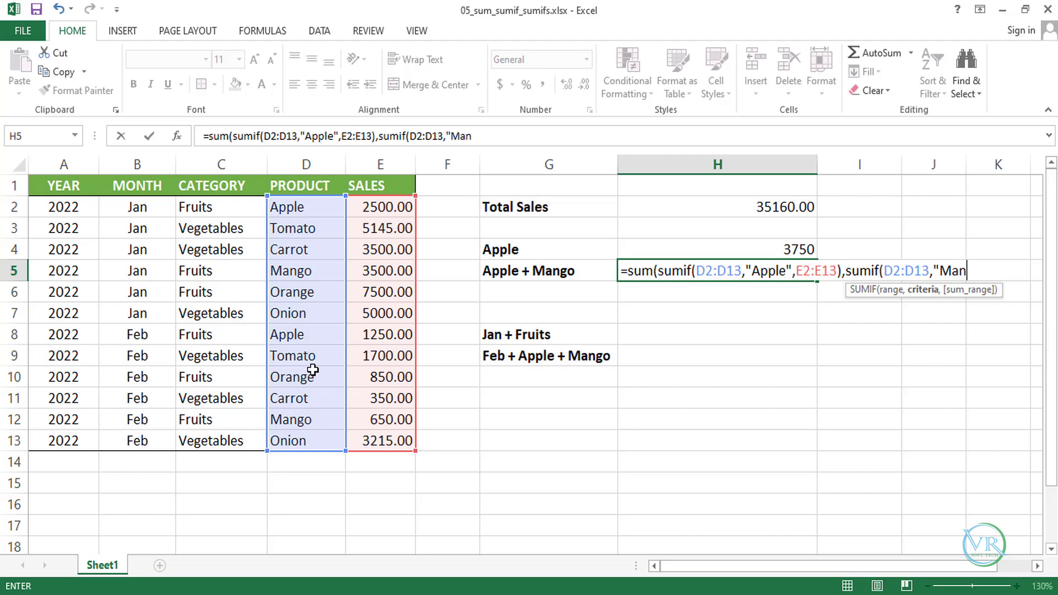
pyautogui.write('go",')
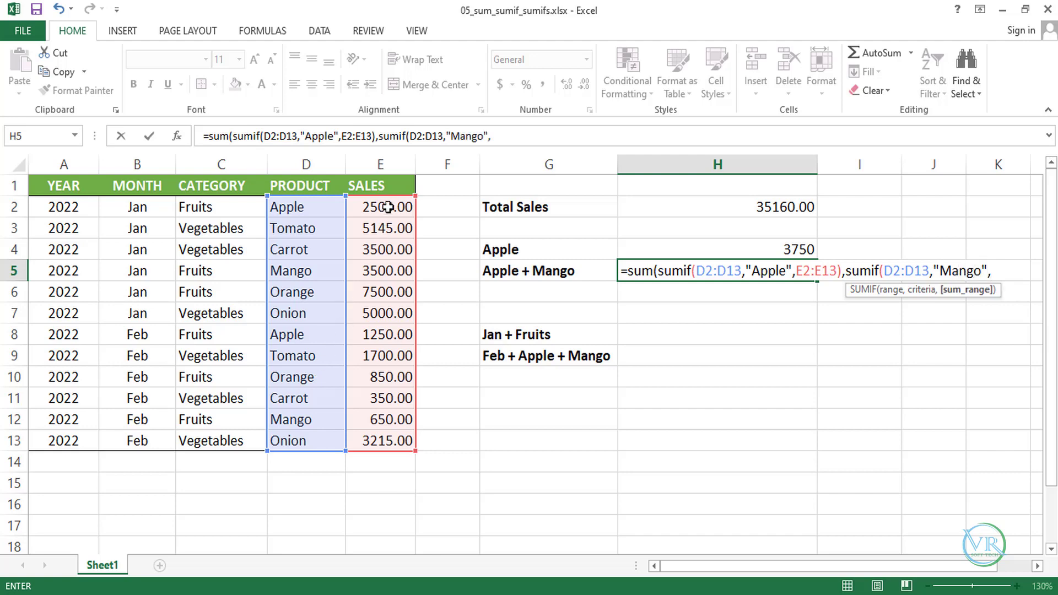
pyautogui.moveTo(386, 207); pyautogui.dragTo(402, 441)
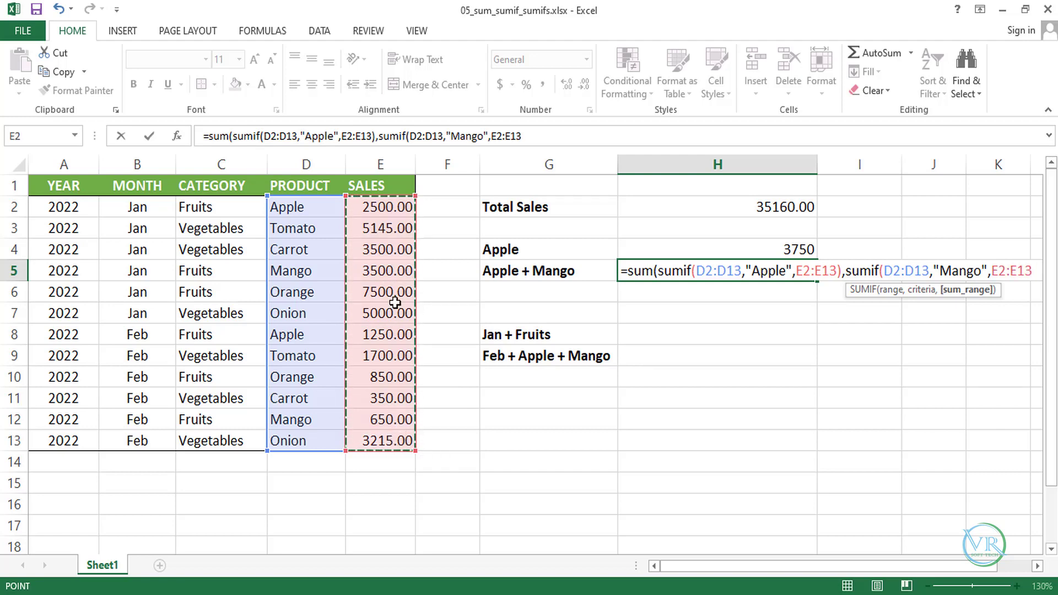
pyautogui.write(')')
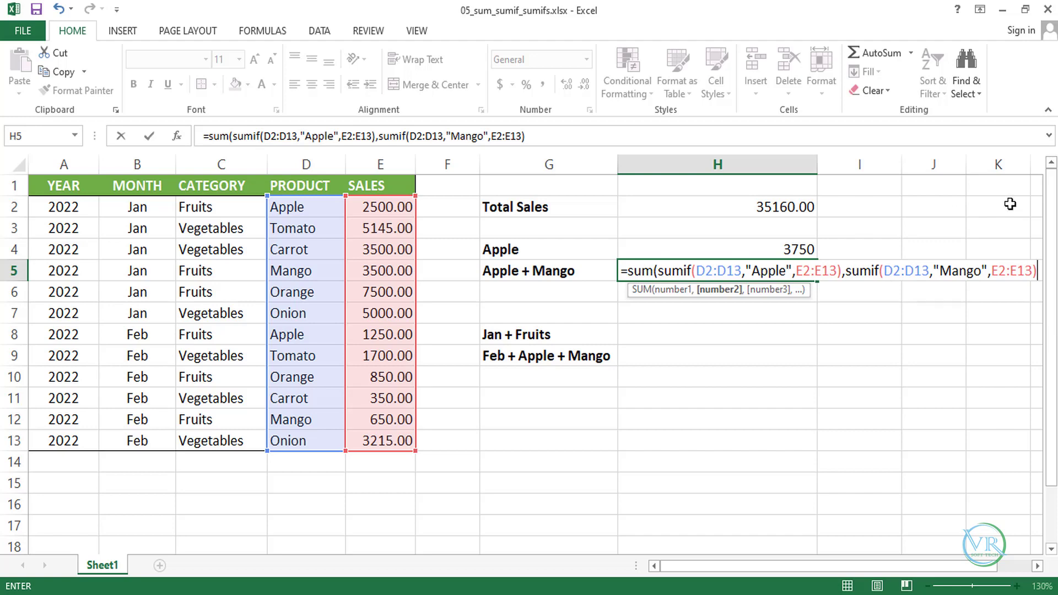
pyautogui.write(')')
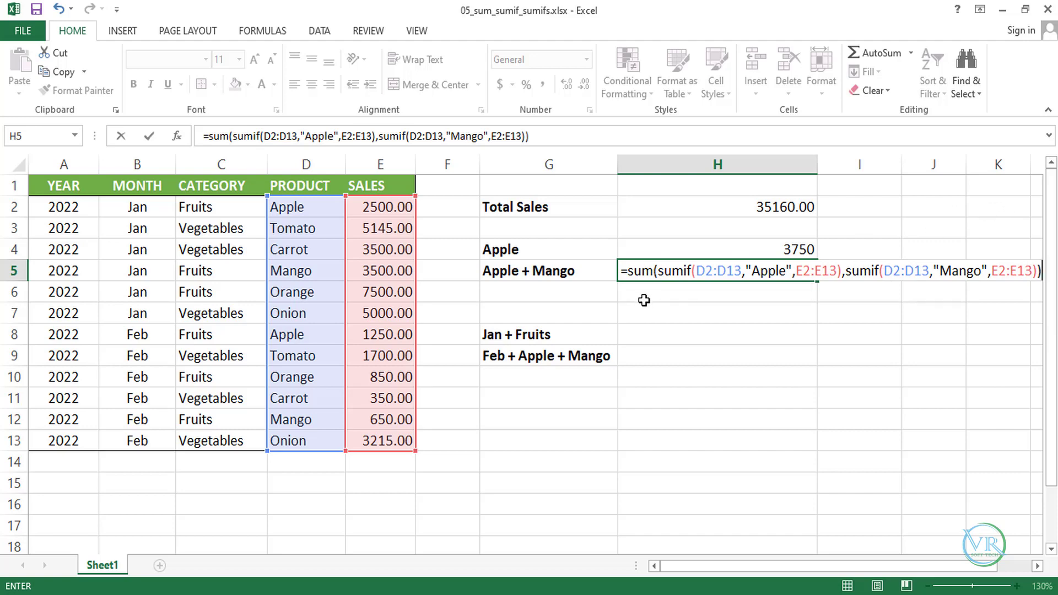
# Step: Review the two nested SUMIF arguments, enter the Apple + Mango formula, and reopen H5 to recheck it
pyautogui.moveTo(658, 270); pyautogui.dragTo(1039, 271)
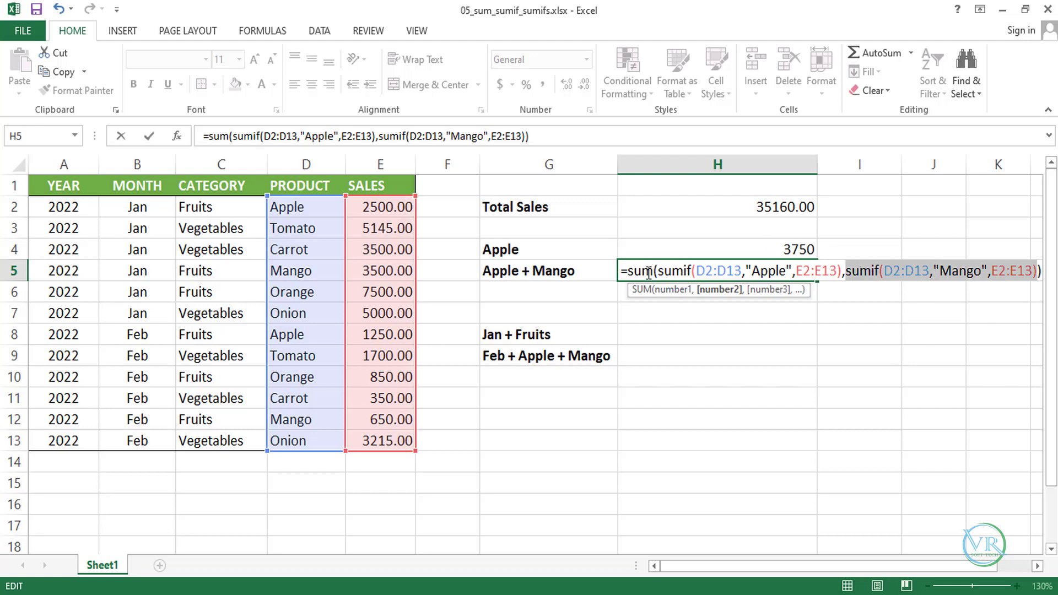
pyautogui.press('Return')
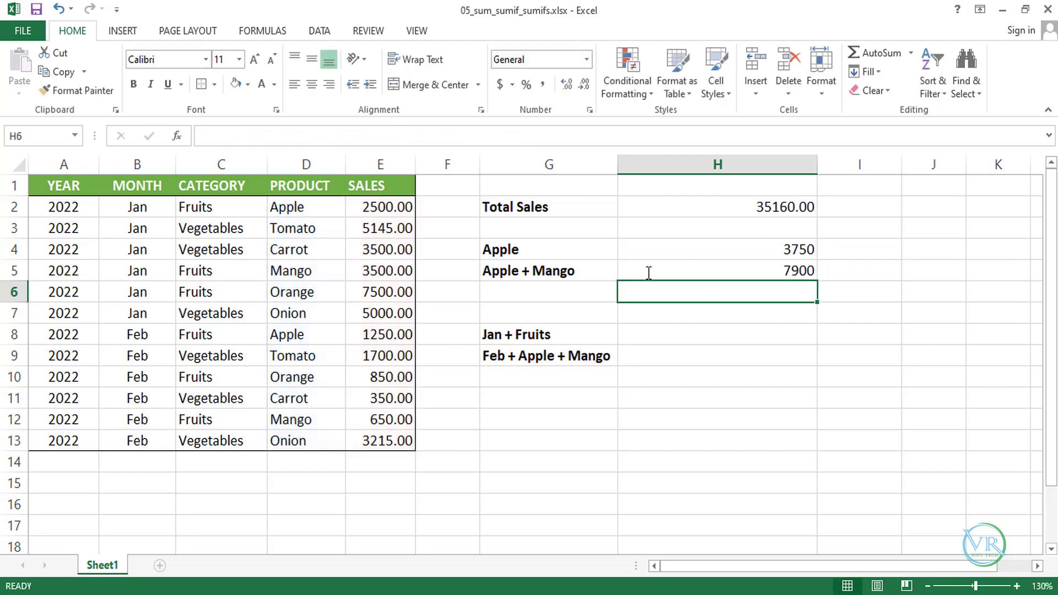
pyautogui.click(727, 276)
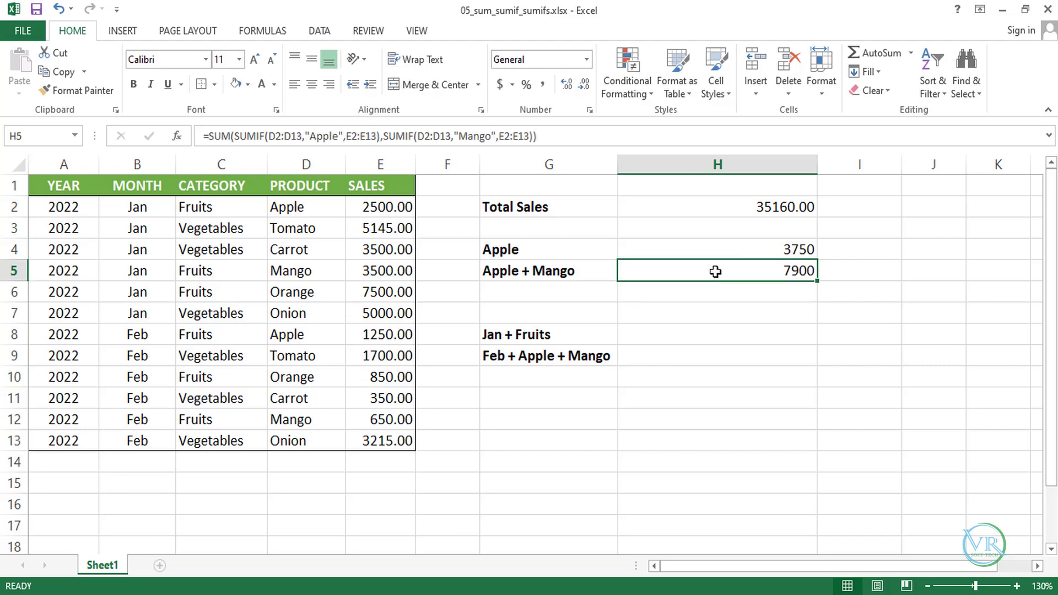
pyautogui.doubleClick(715, 271)
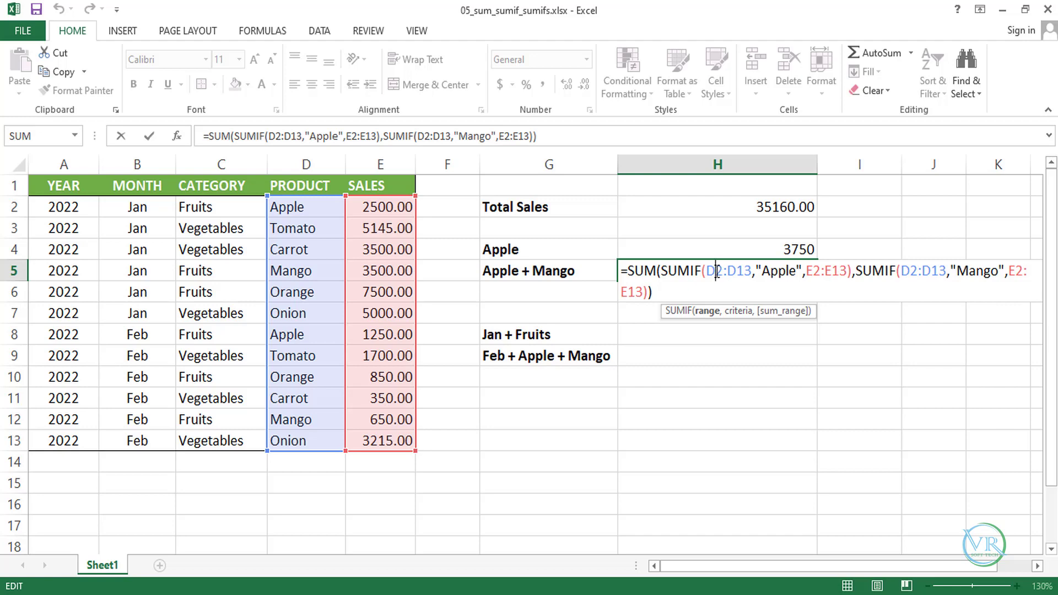
pyautogui.press('Return')
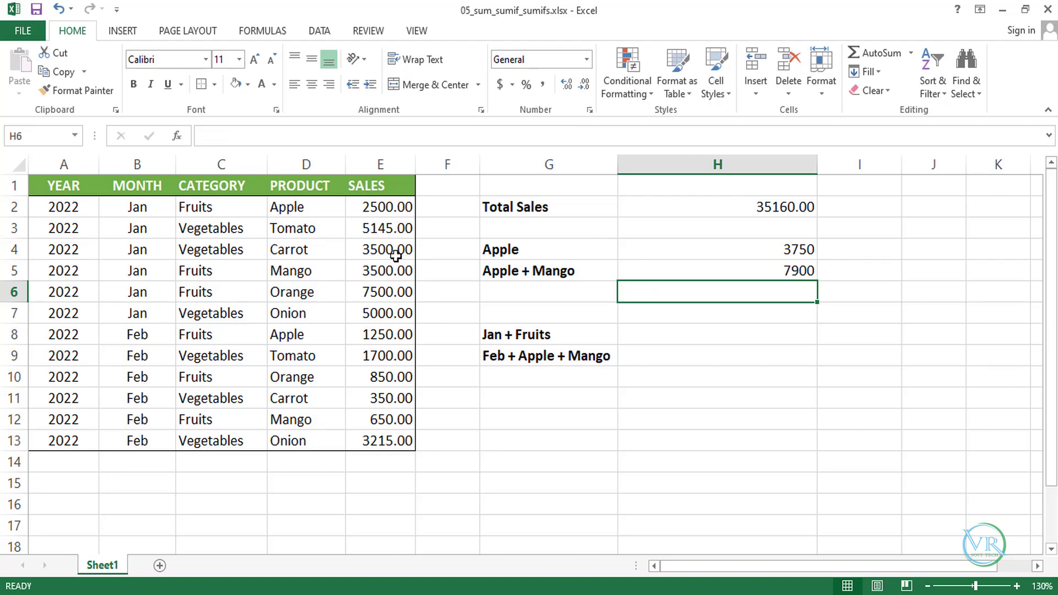
# Step: Examine the Sales, Month and Category columns to identify the ranges needed for the Jan + Fruits conditions
pyautogui.moveTo(379, 215); pyautogui.dragTo(397, 444)
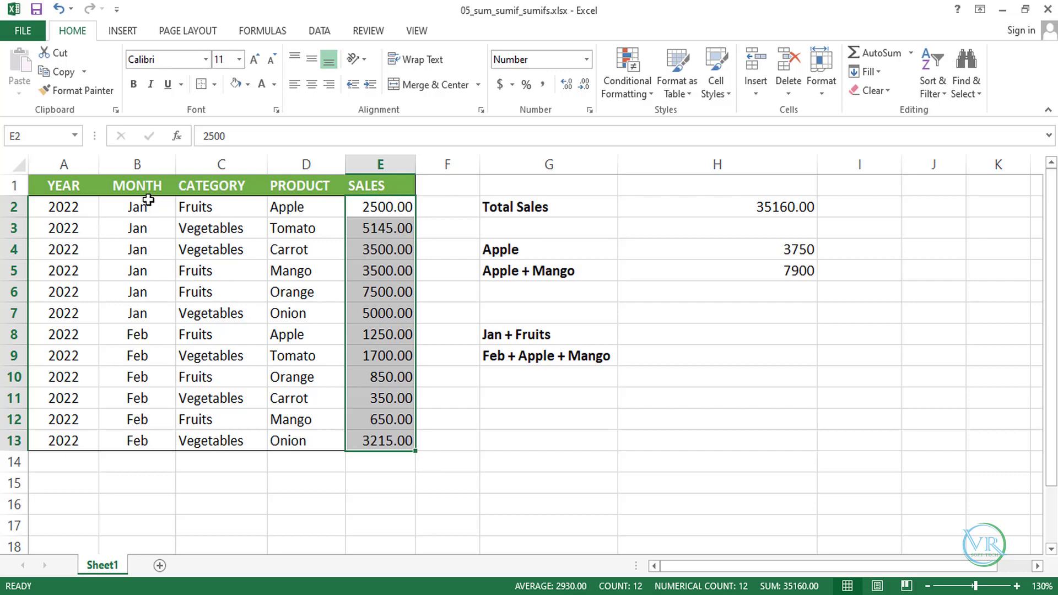
pyautogui.moveTo(148, 203); pyautogui.dragTo(145, 441)
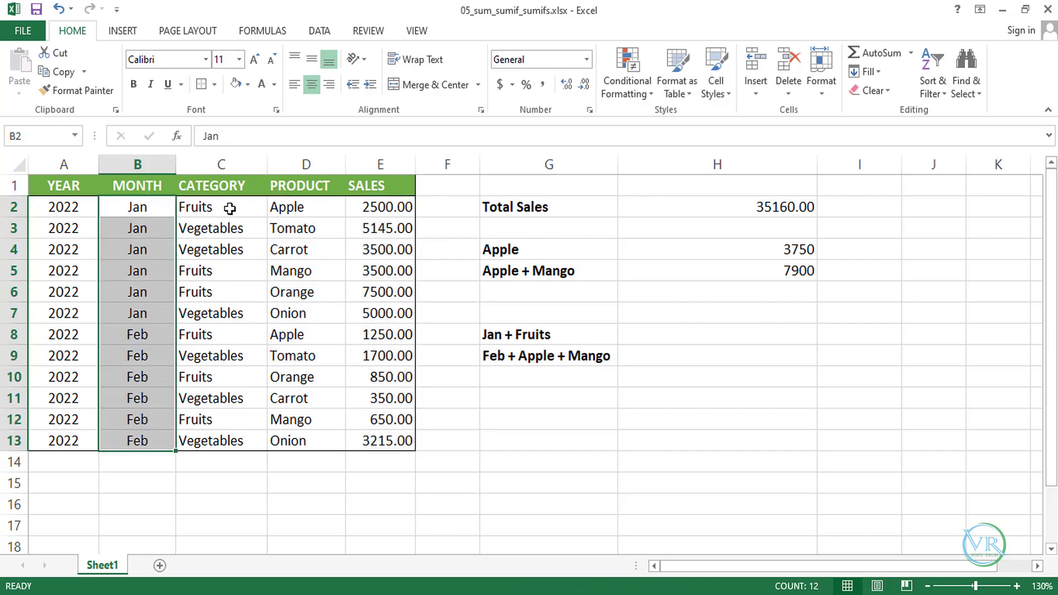
pyautogui.moveTo(229, 208); pyautogui.dragTo(232, 441)
pyautogui.click(142, 210)
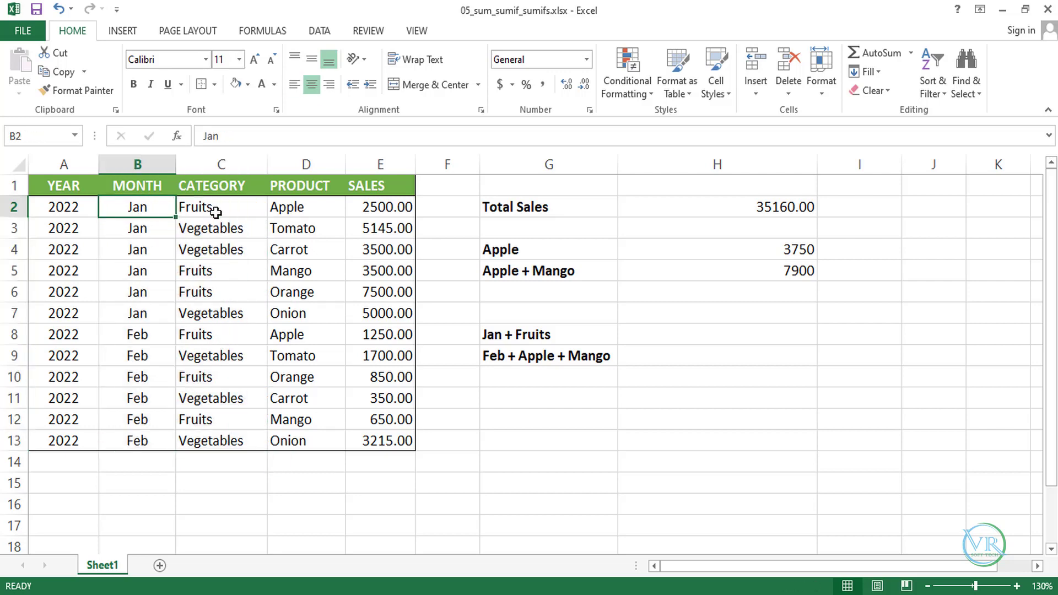
pyautogui.moveTo(215, 210); pyautogui.dragTo(221, 285)
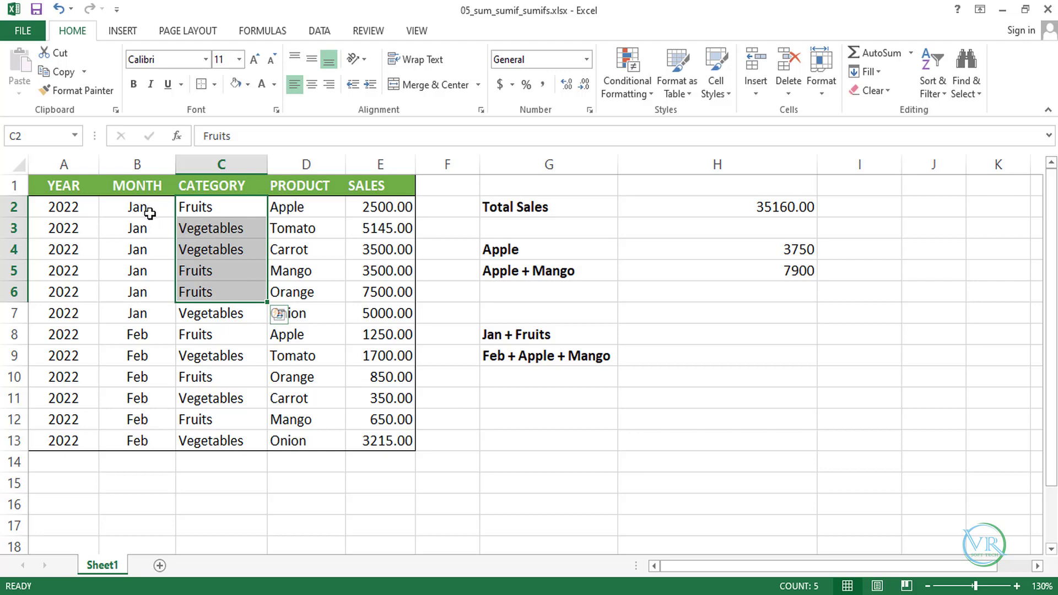
pyautogui.click(151, 190)
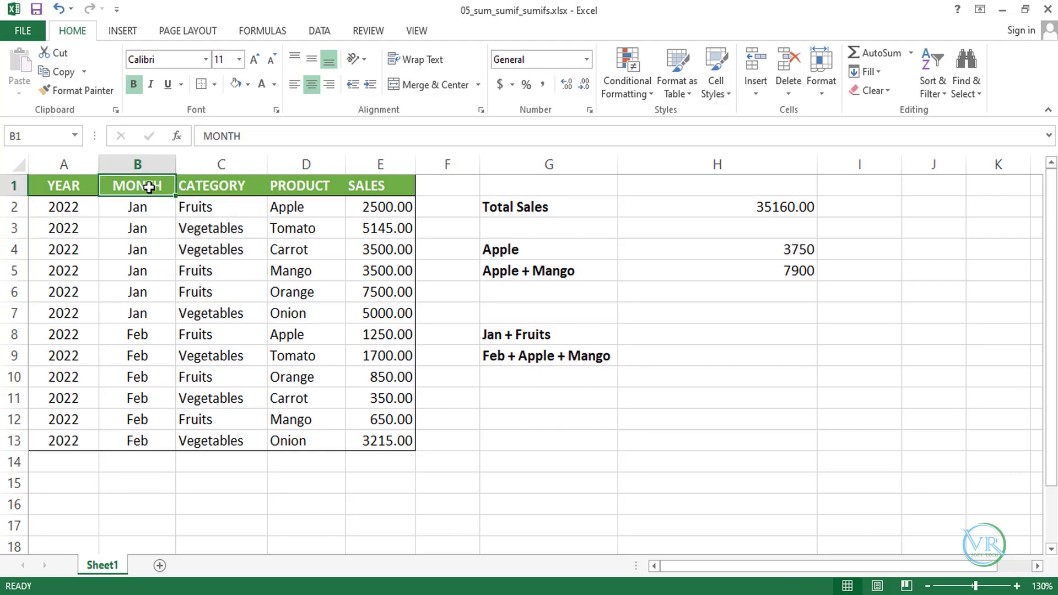
pyautogui.click(144, 164)
pyautogui.click(221, 164)
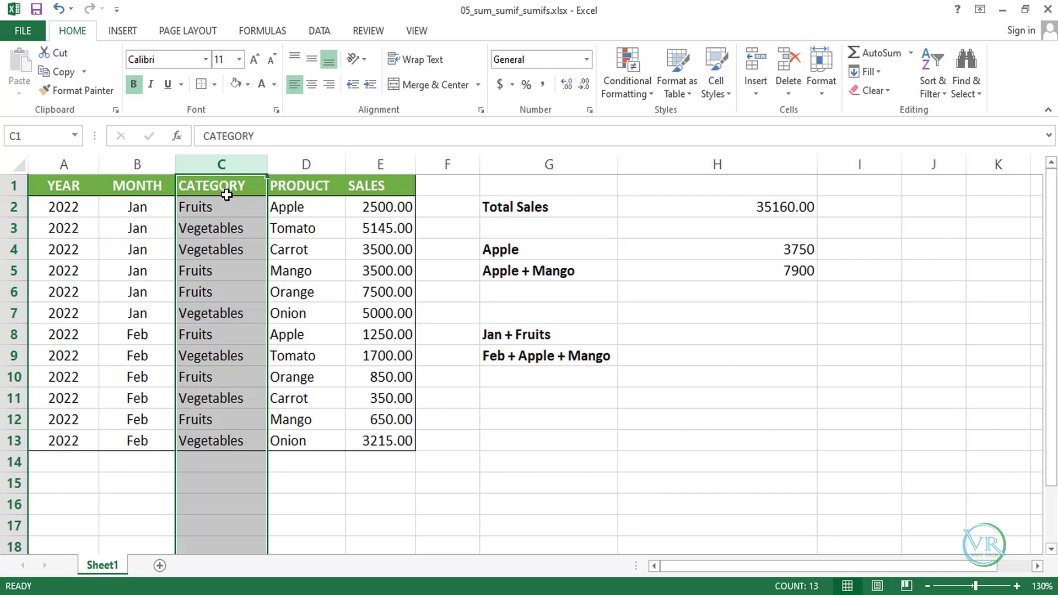
# Step: Start the Jan + Fruits formula in H8 with =sumifs( and the Sales values E2:E13 as the sum range
pyautogui.click(708, 335)
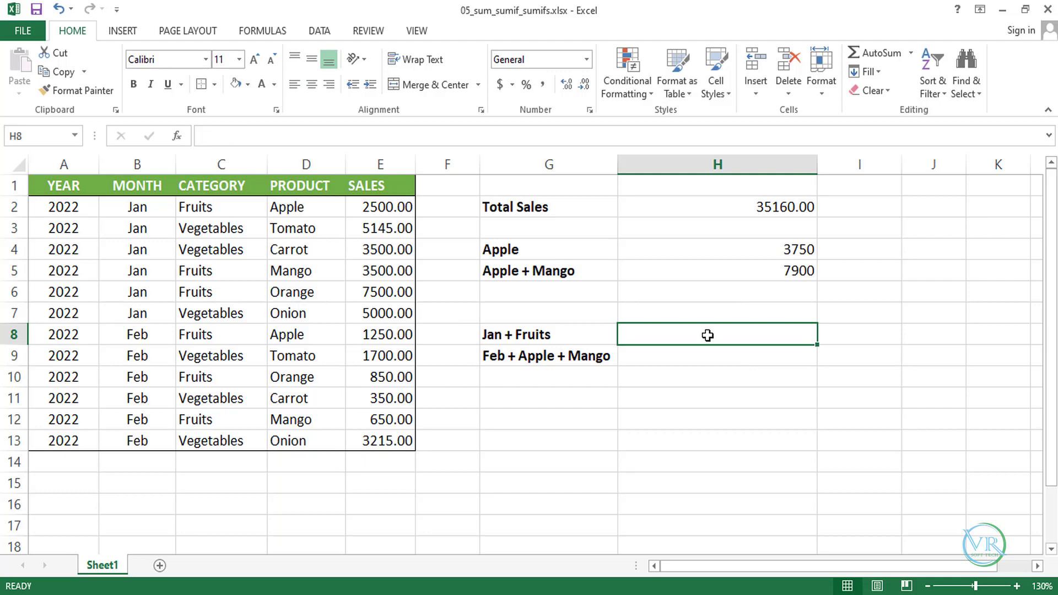
pyautogui.write('=sum')
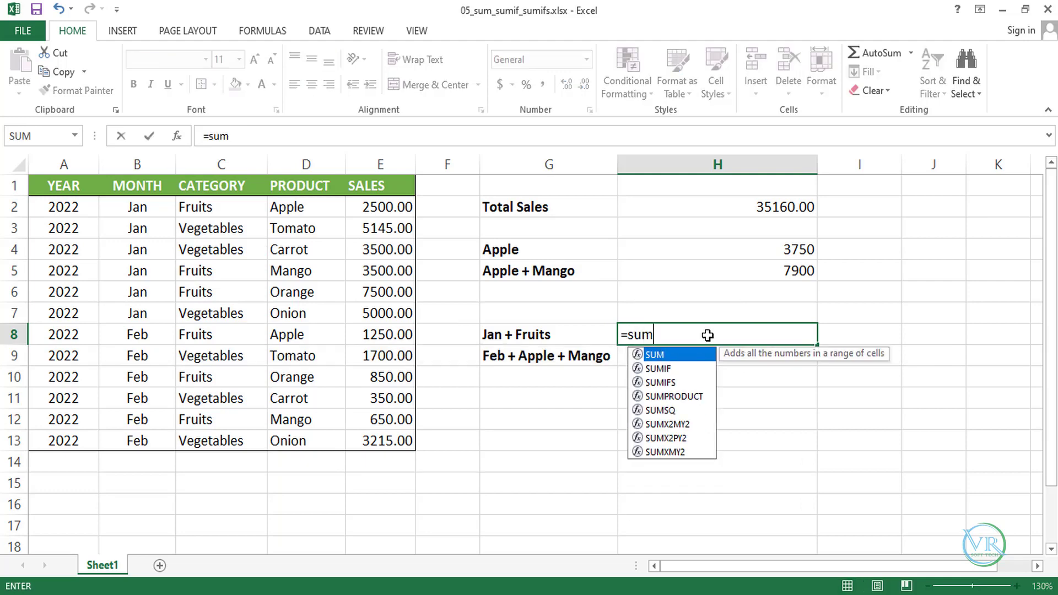
pyautogui.write('ifs')
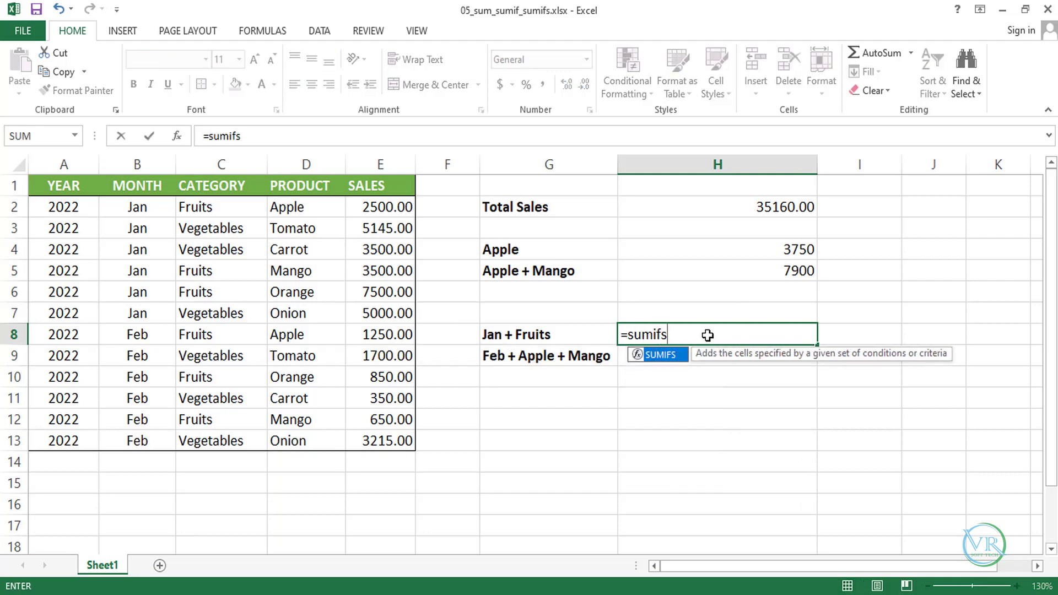
pyautogui.write('(')
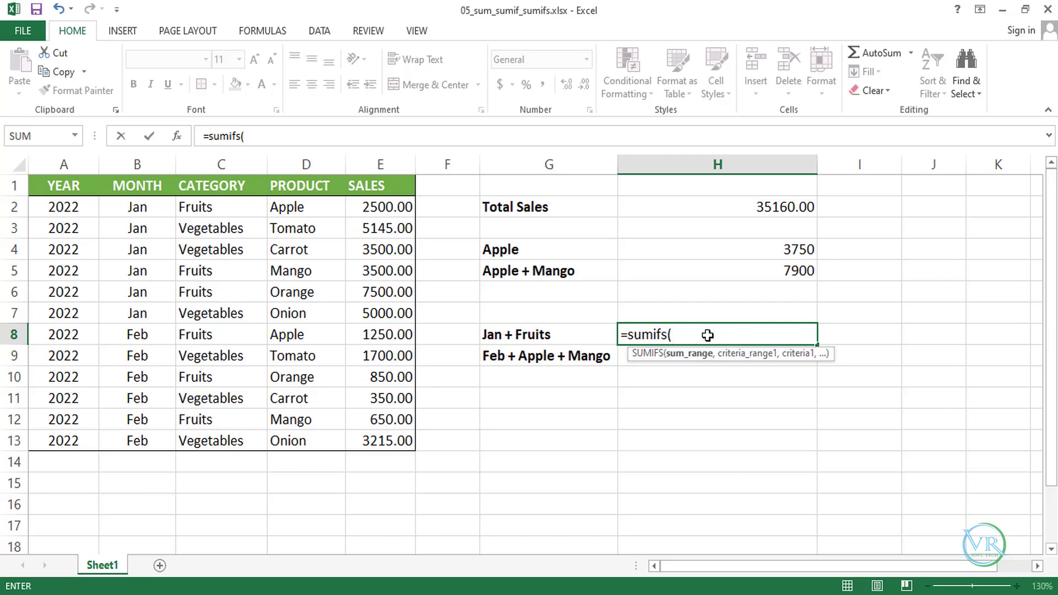
pyautogui.click(393, 214)
pyautogui.moveTo(394, 217); pyautogui.dragTo(406, 439)
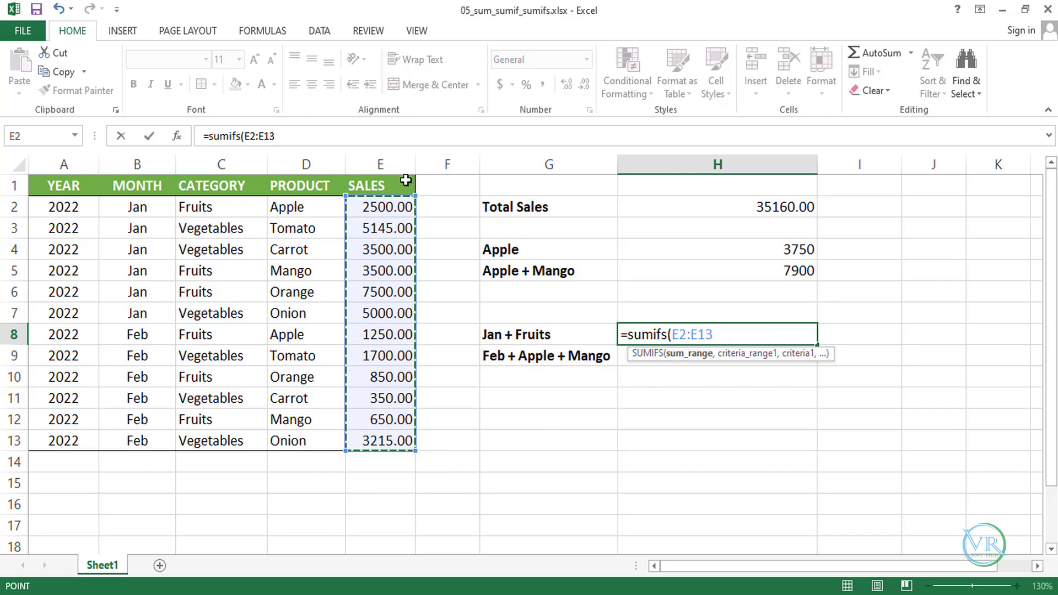
pyautogui.write(',')
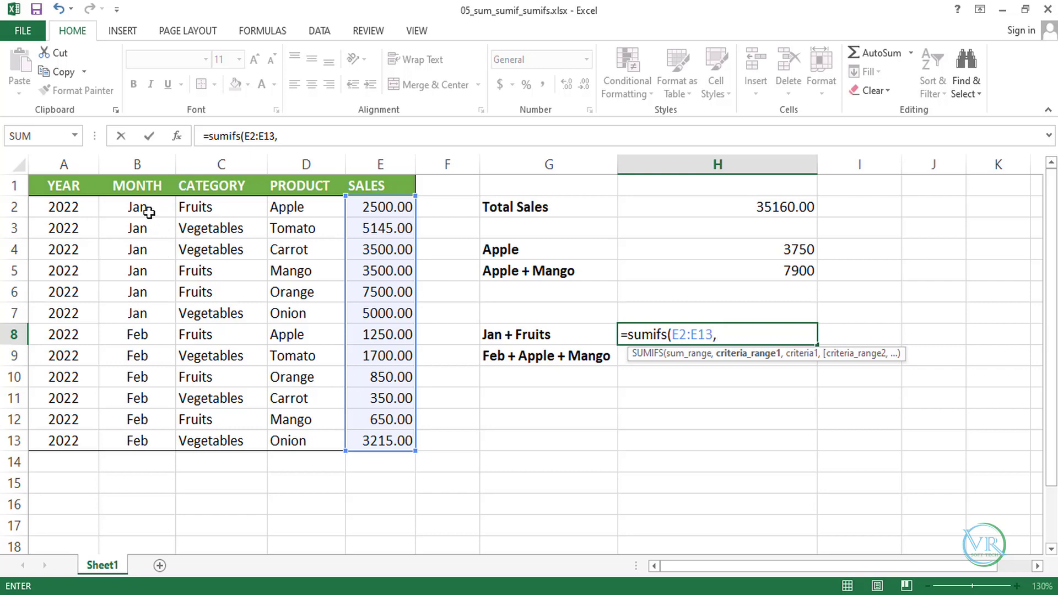
# Step: Add the month condition B2:B13,"Jan" to the Jan + Fruits SUMIFS formula in H8
pyautogui.moveTo(146, 210); pyautogui.dragTo(153, 449)
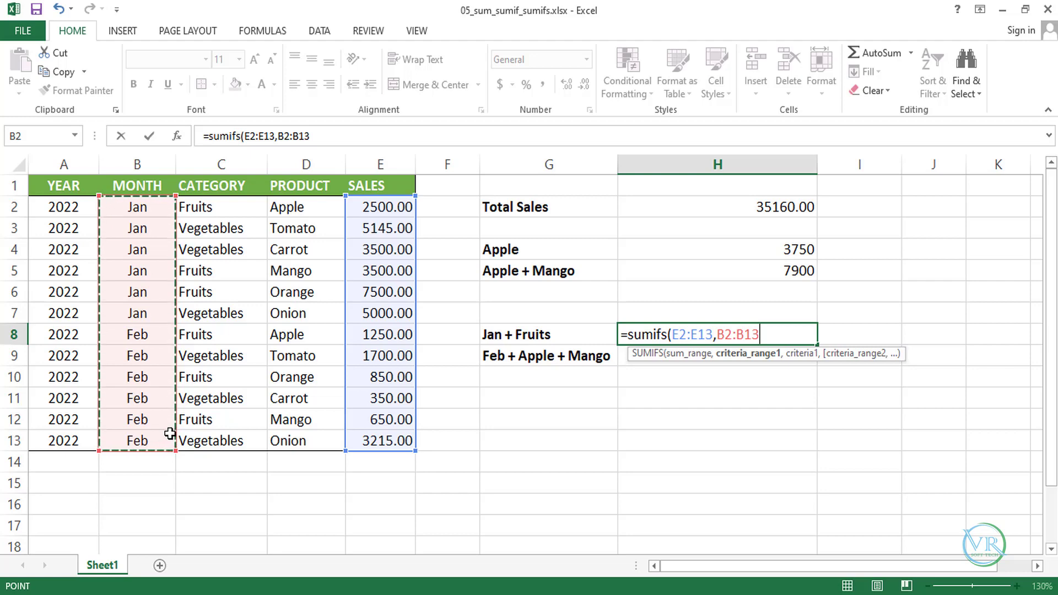
pyautogui.write(',')
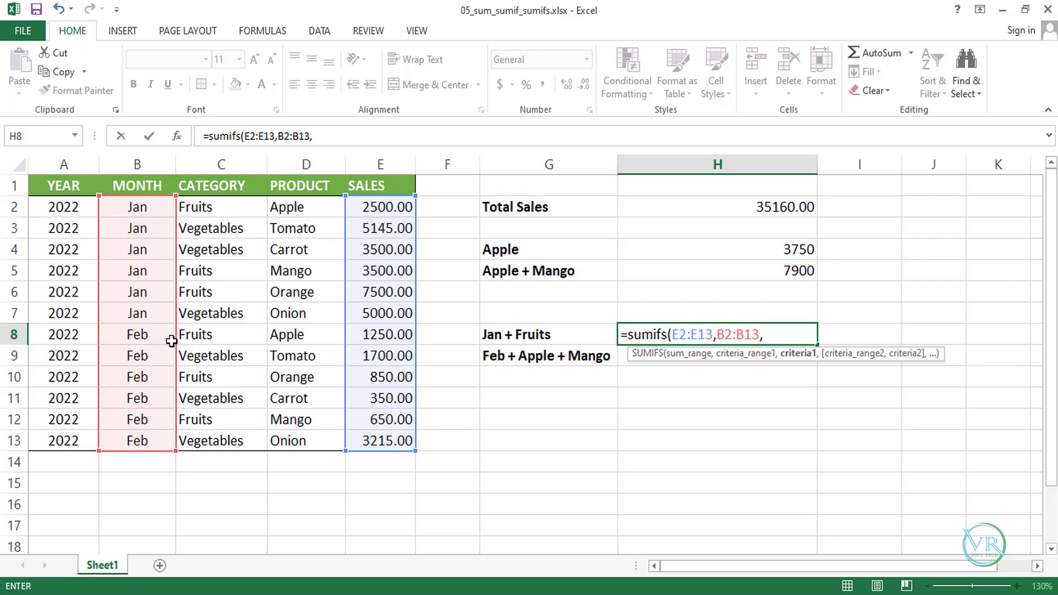
pyautogui.write('"')
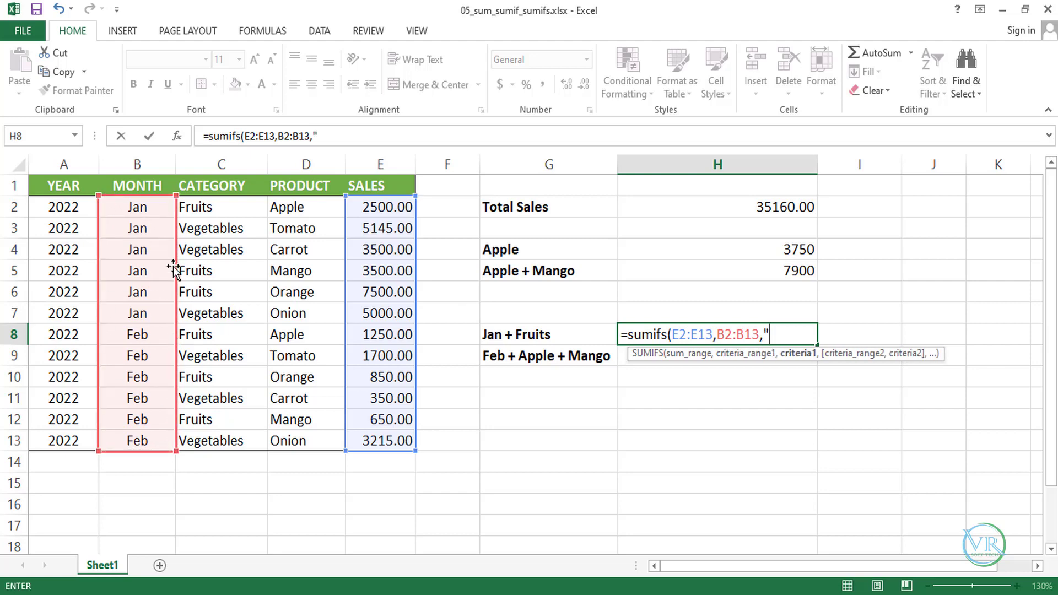
pyautogui.write('Jan",')
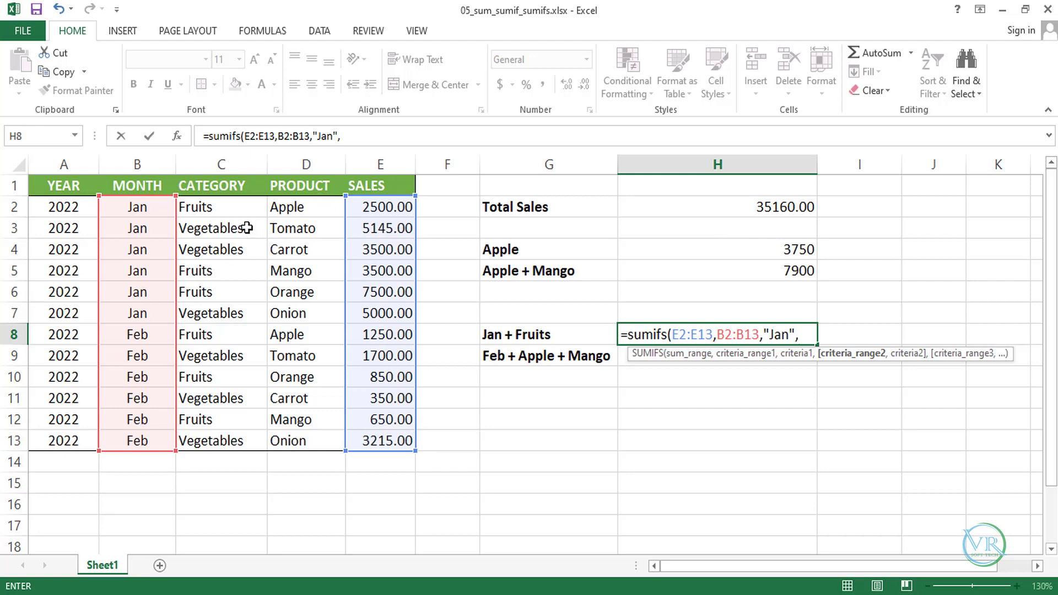
# Step: Add the category condition C2:C13,"Fruits" to the Jan + Fruits formula in H8, then close and enter it
pyautogui.moveTo(236, 211); pyautogui.dragTo(241, 439)
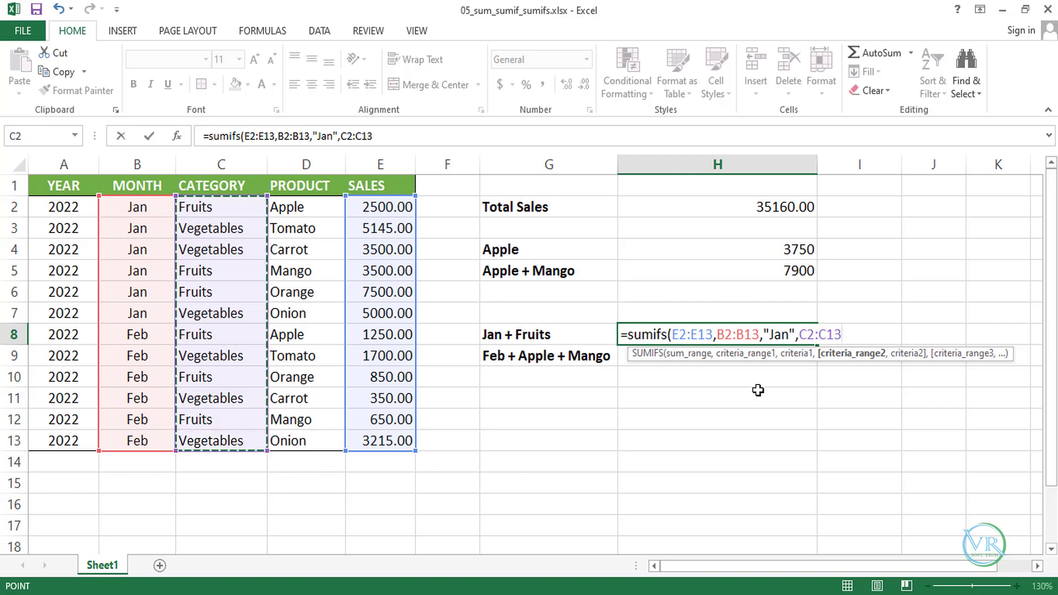
pyautogui.write(',')
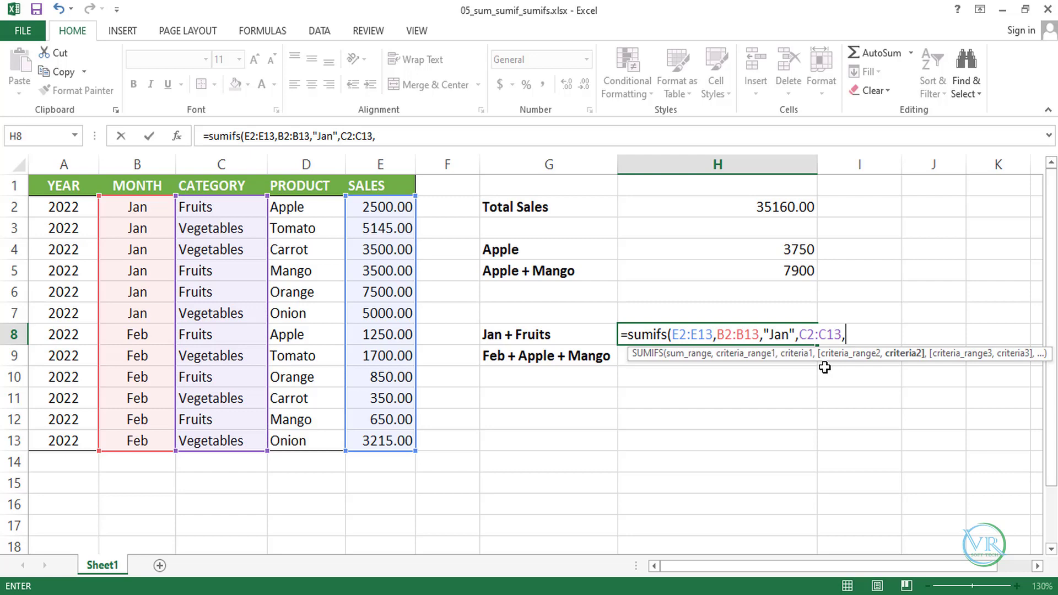
pyautogui.write('"Fruits"')
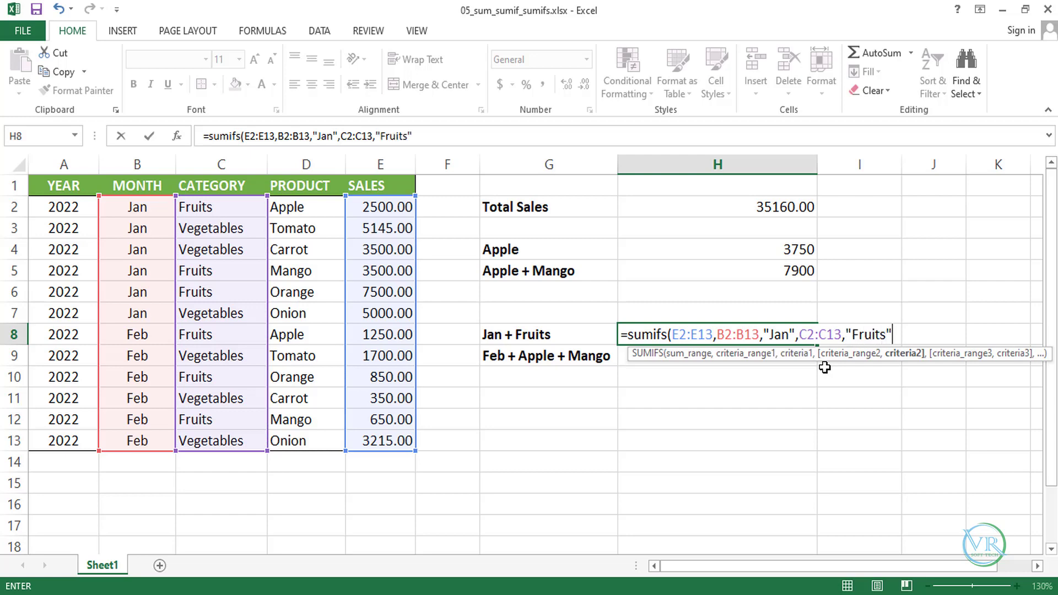
pyautogui.write(')')
pyautogui.press('Return')
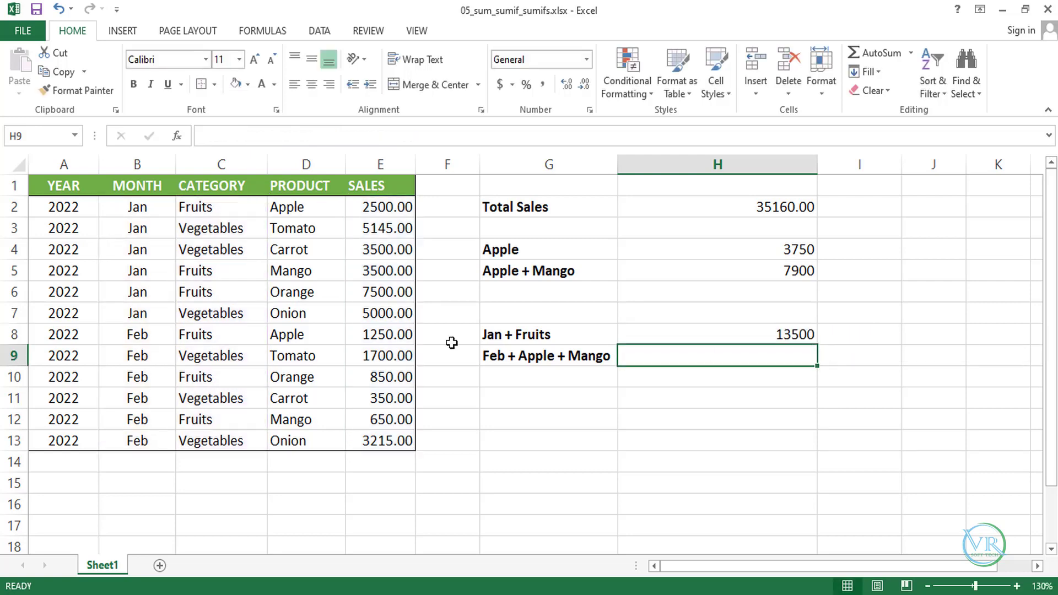
# Step: Check the Jan + Fruits result against the Month and Category columns by summing the sales cells E2, E5 and E6
pyautogui.click(145, 160)
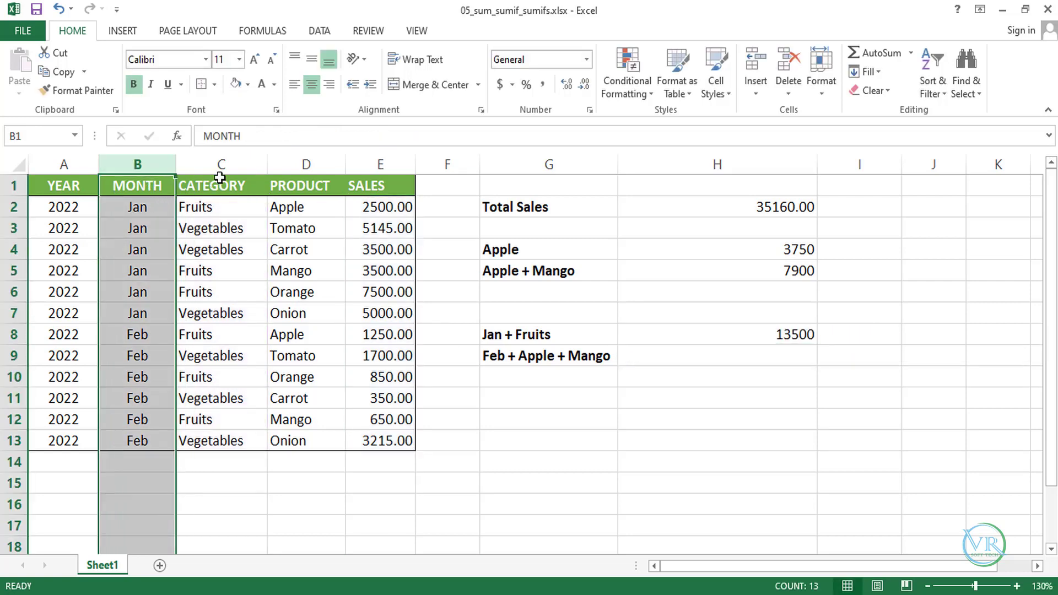
pyautogui.click(220, 163)
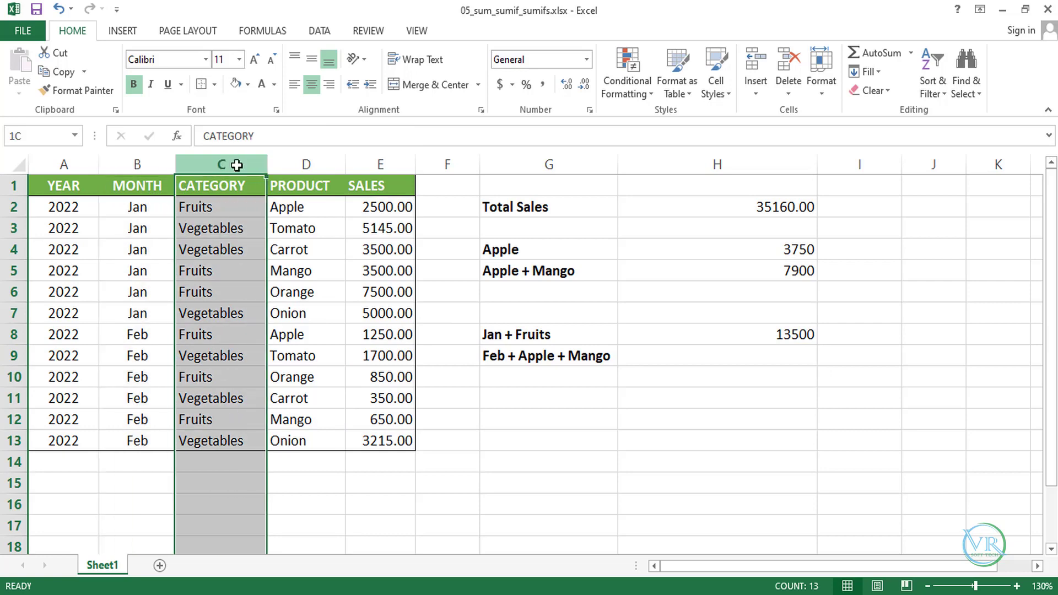
pyautogui.click(384, 214)
pyautogui.keyDown('ctrl'); pyautogui.click(385, 274); pyautogui.keyUp('ctrl')
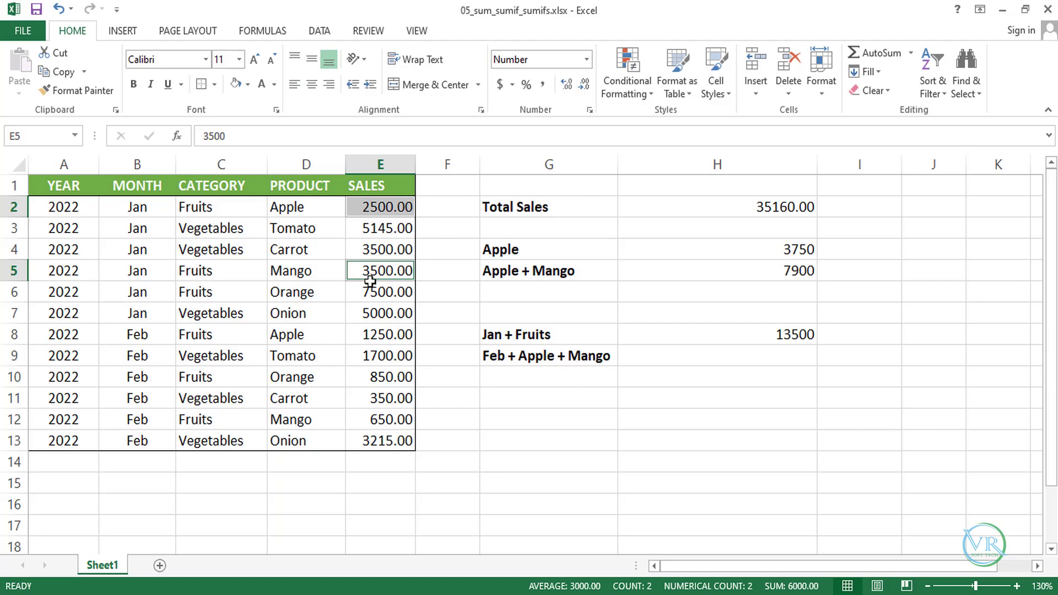
pyautogui.keyDown('ctrl'); pyautogui.click(388, 295); pyautogui.keyUp('ctrl')
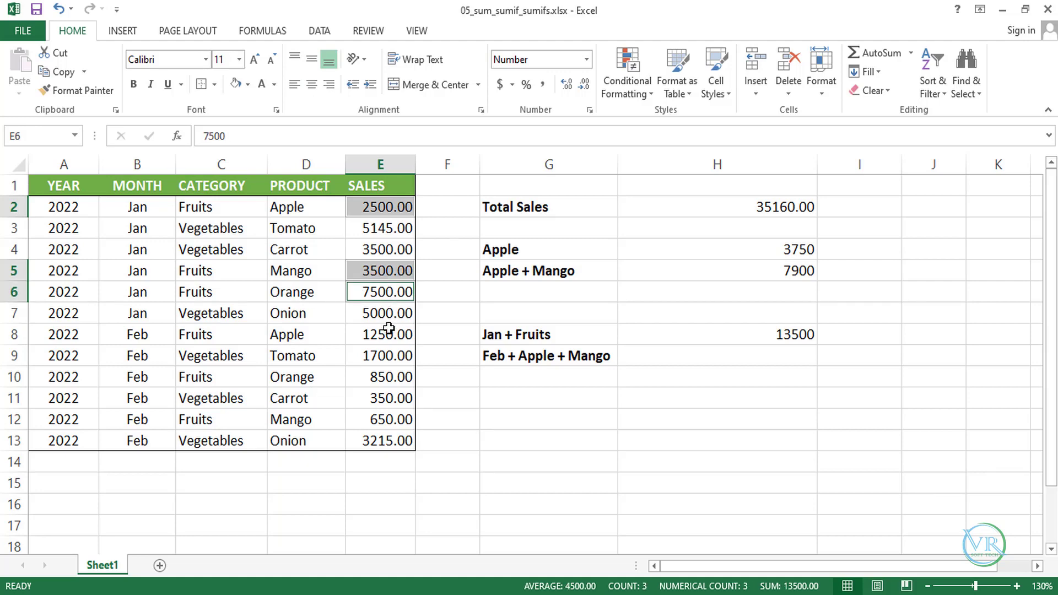
pyautogui.click(802, 336)
pyautogui.click(782, 368)
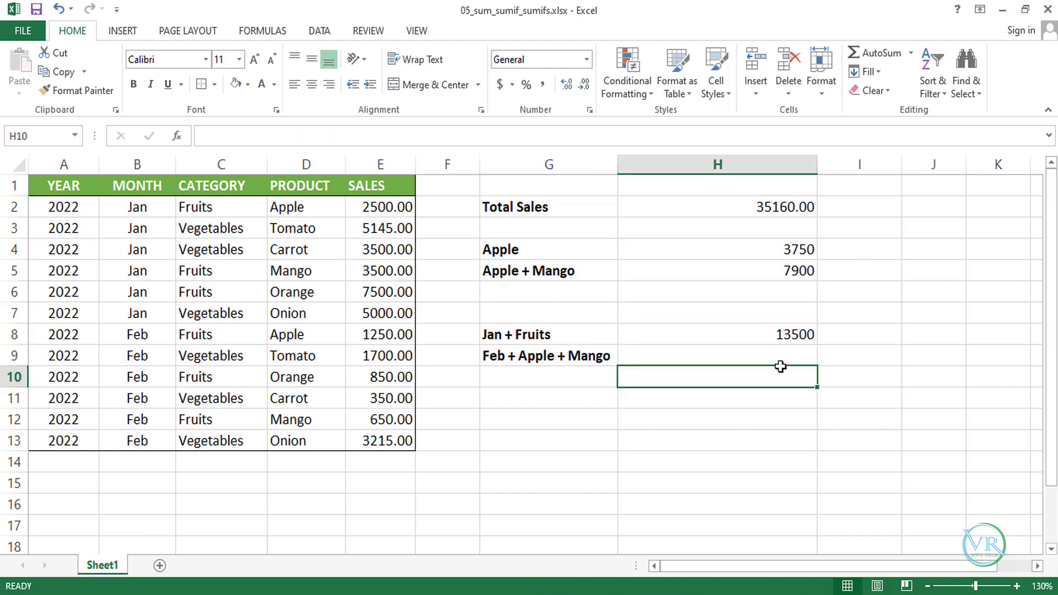
# Step: Start the Feb + Apple + Mango formula in H9 with =sum(sumifs( and the Sales values E2:E13 as the sum range
pyautogui.click(739, 359)
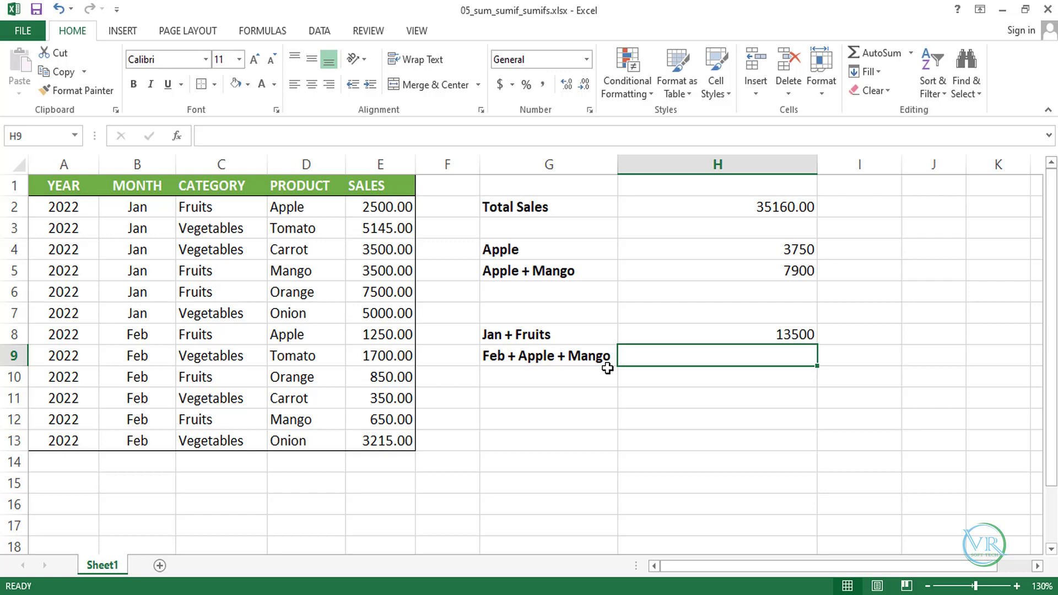
pyautogui.write('=sum')
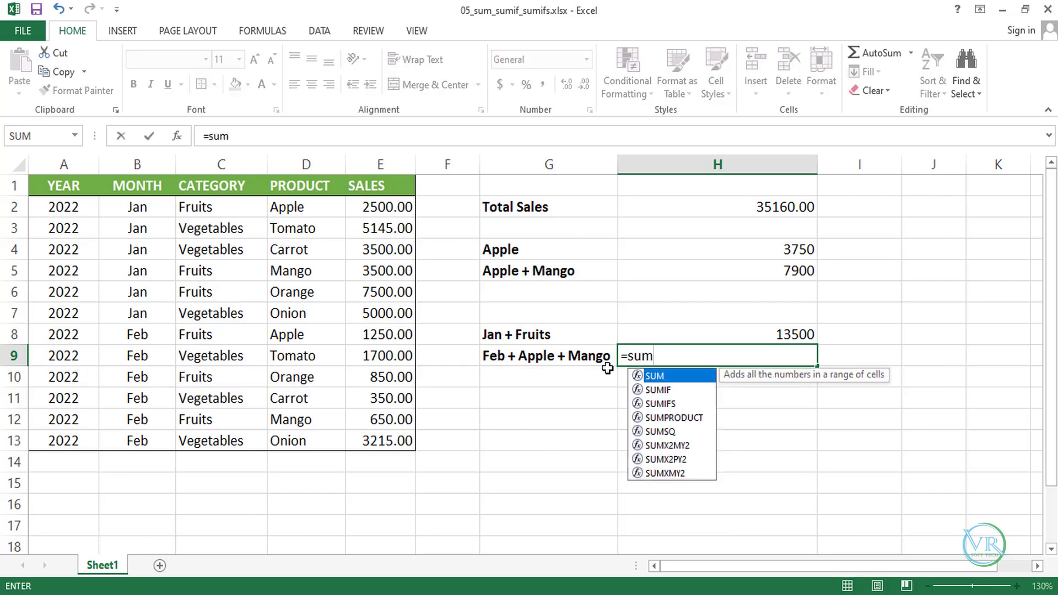
pyautogui.write('(')
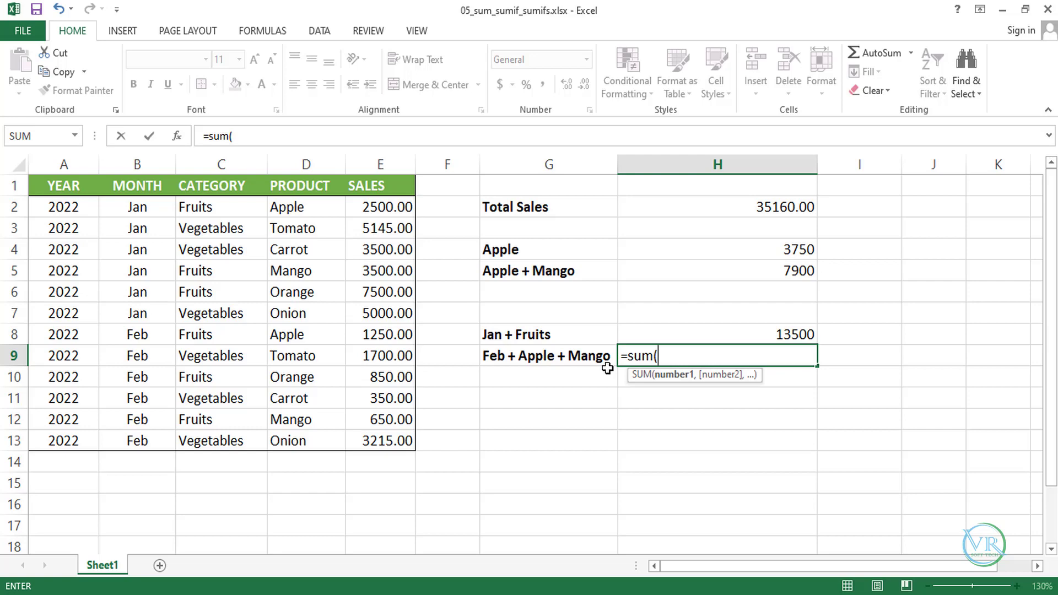
pyautogui.write('sumifs')
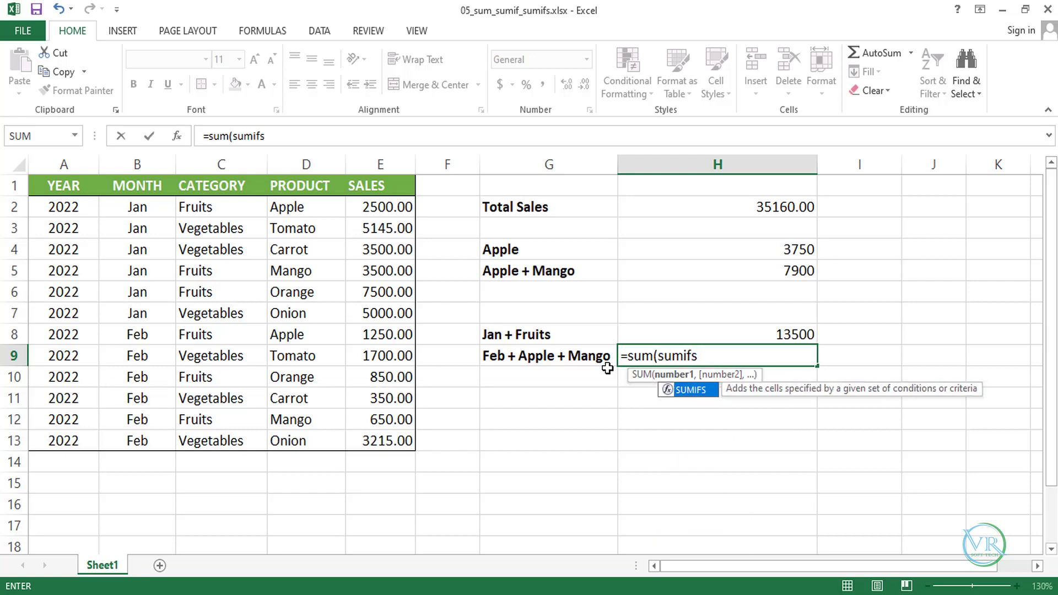
pyautogui.write('(')
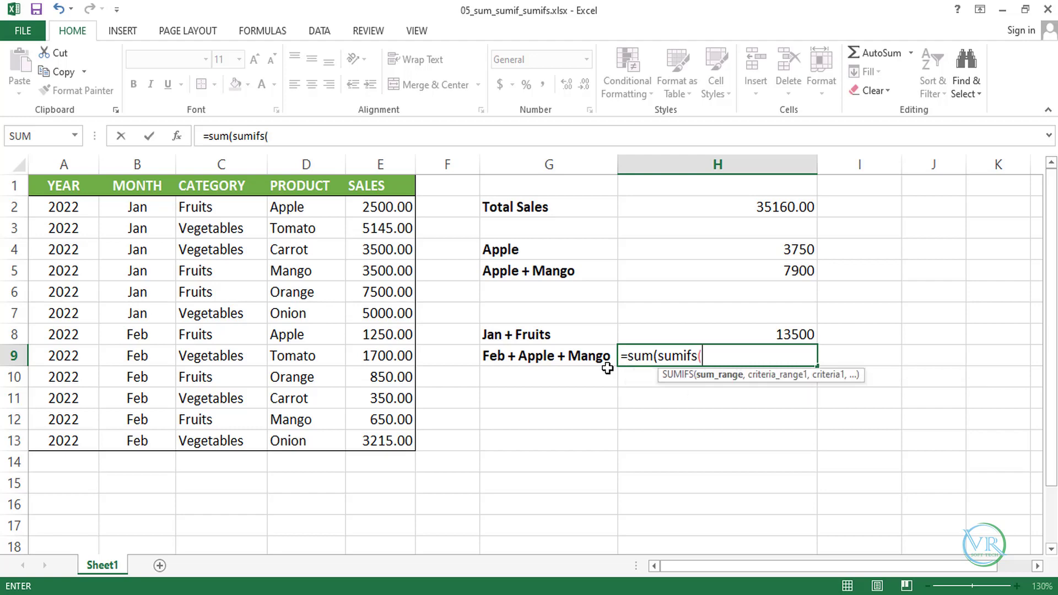
pyautogui.click(392, 208)
pyautogui.moveTo(392, 237); pyautogui.dragTo(373, 441)
pyautogui.write(',')
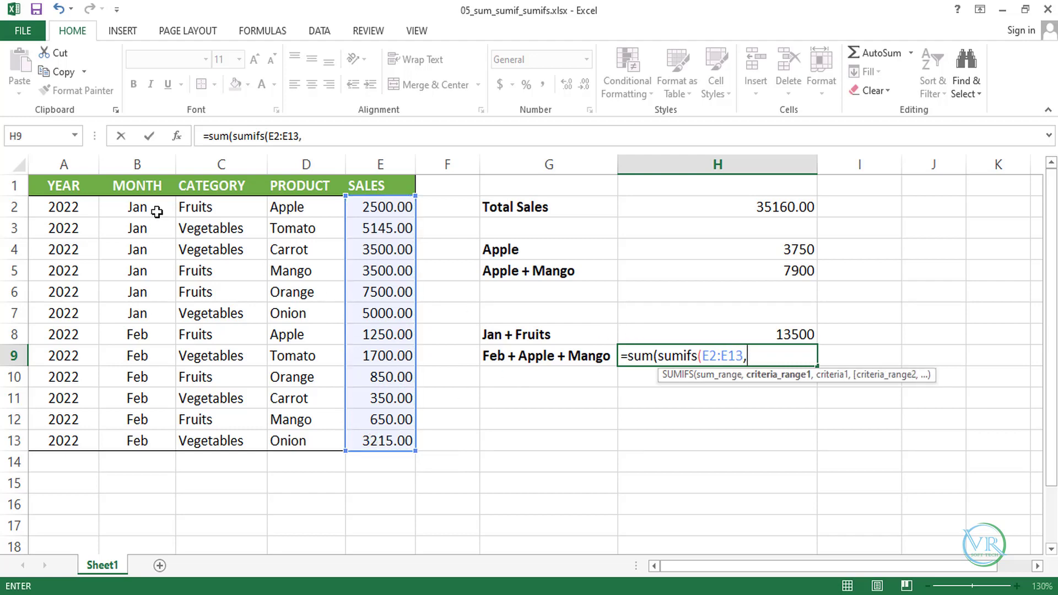
# Step: Add the conditions B2:B13,"Feb" and D2:D13,"Apple" to the first SUMIFS in H9 and close that SUMIFS
pyautogui.moveTo(157, 212); pyautogui.dragTo(144, 440)
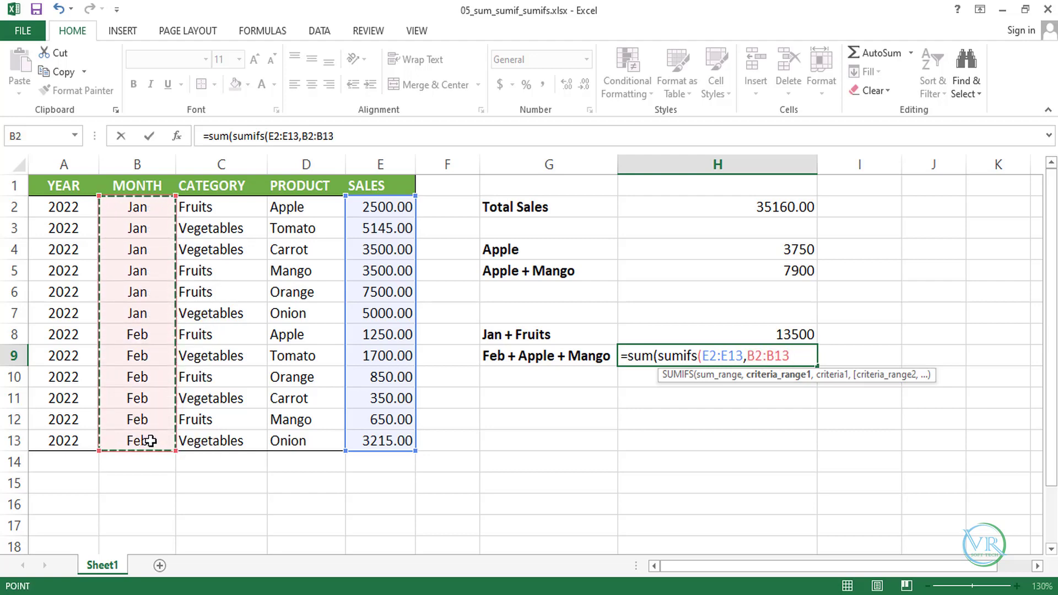
pyautogui.write(',')
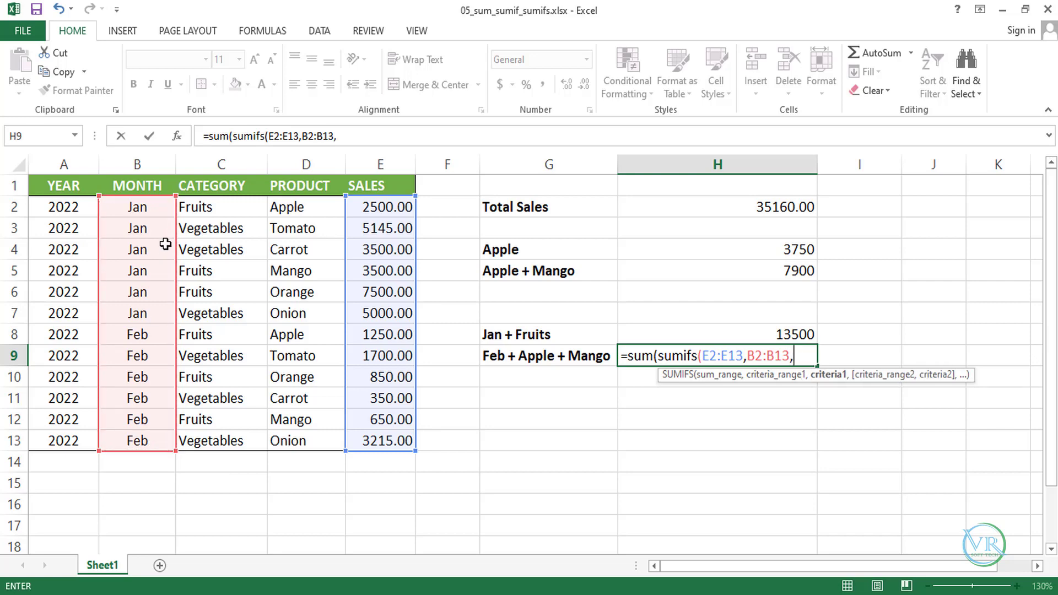
pyautogui.write('"Feb",')
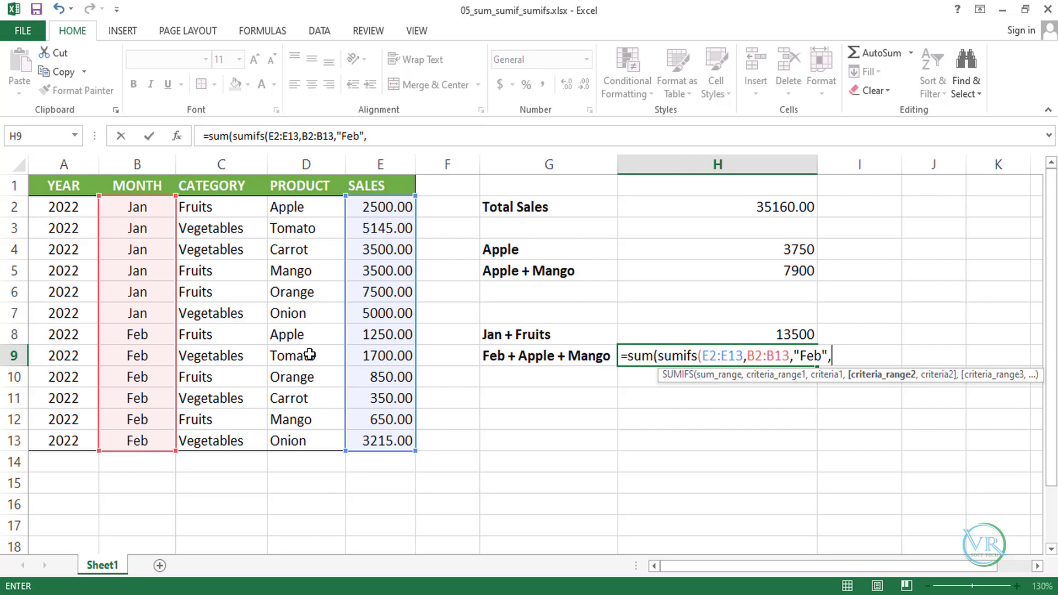
pyautogui.moveTo(296, 205); pyautogui.dragTo(315, 441)
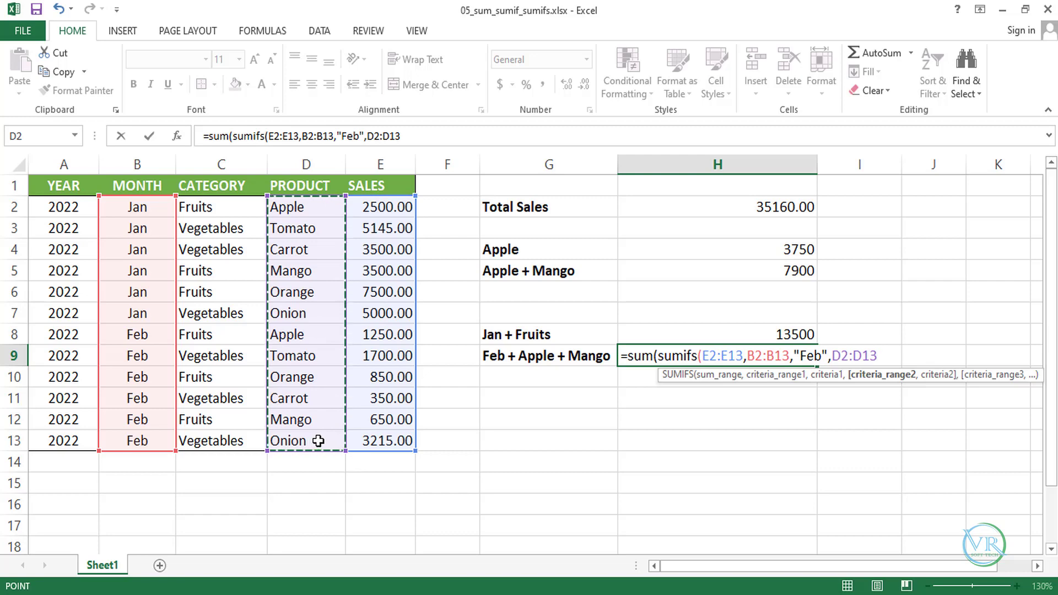
pyautogui.write(',')
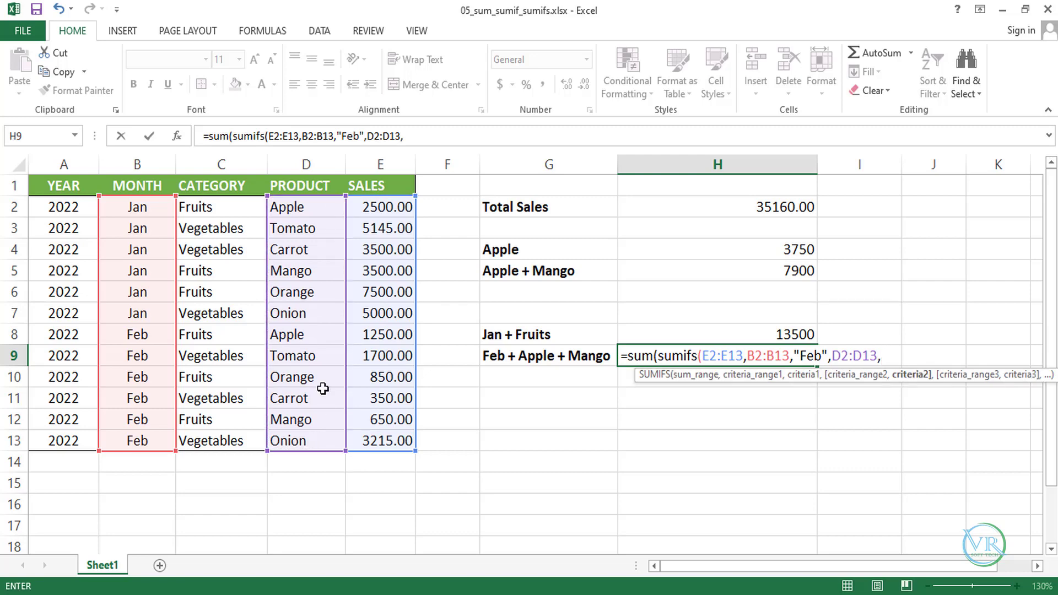
pyautogui.write('"Apple"')
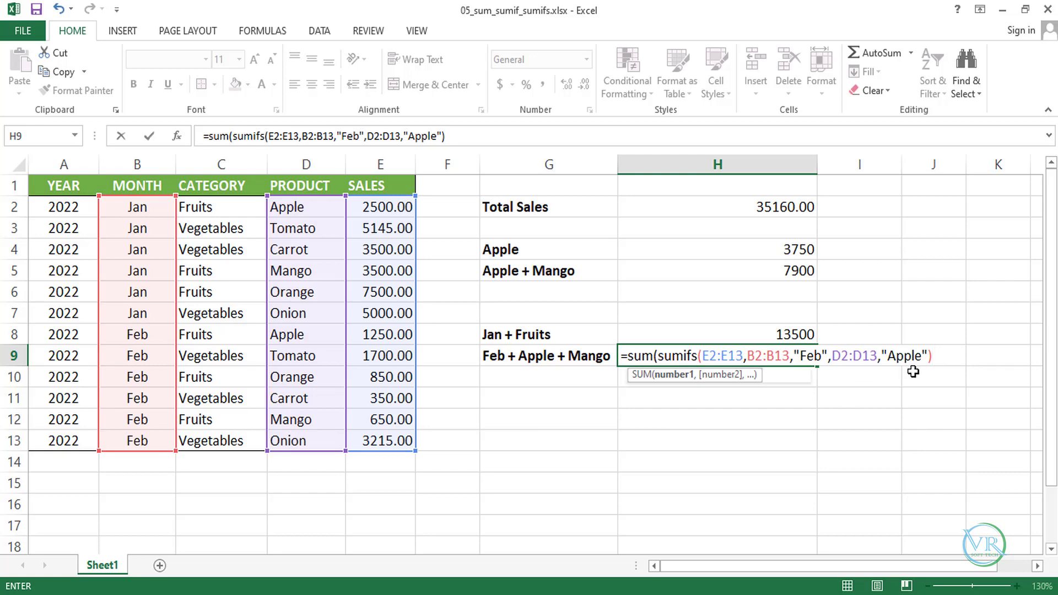
# Step: Begin a second sumifs( argument inside the SUM in H9, with the Sales values E2:E13 as its sum range
pyautogui.write(',')
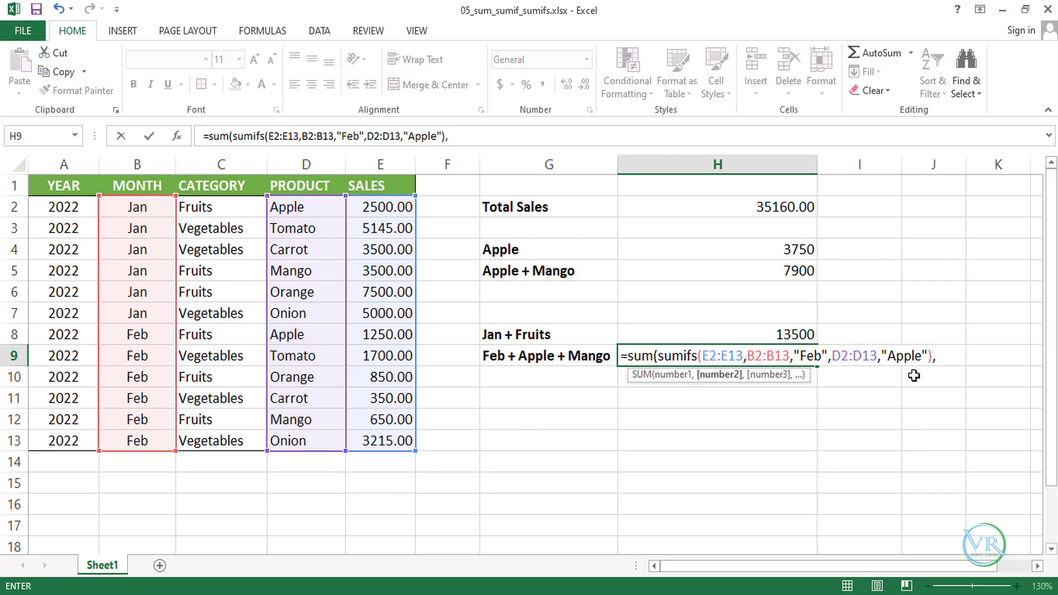
pyautogui.write('s')
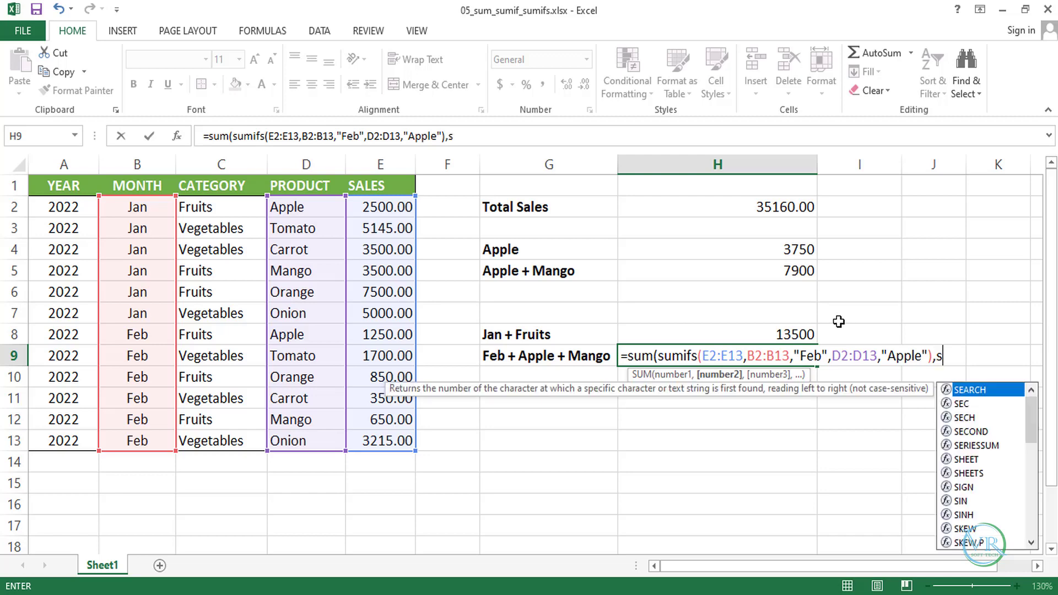
pyautogui.write('umfis')
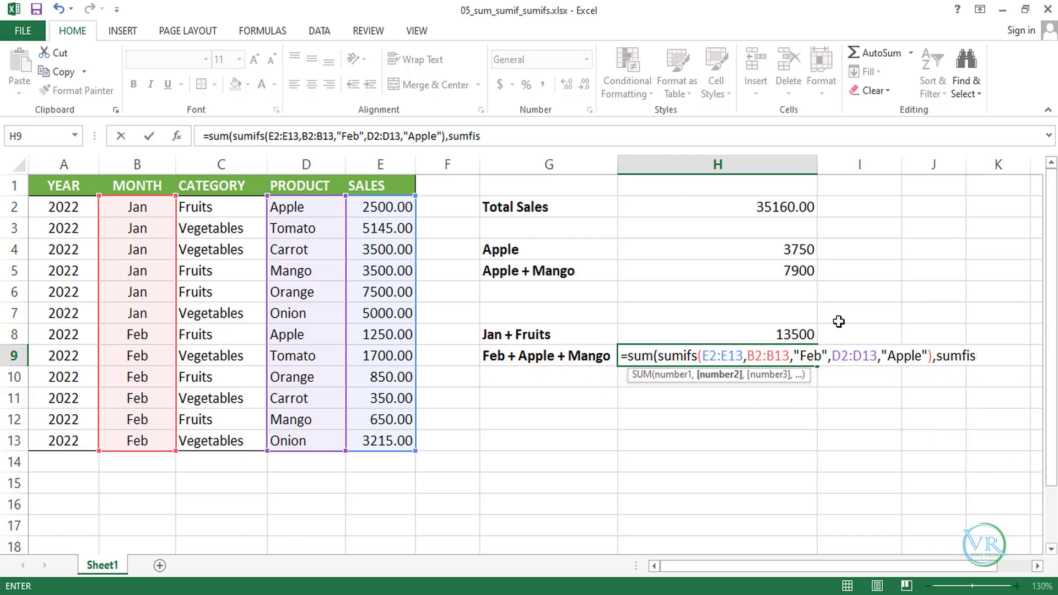
pyautogui.press('BackSpace')
pyautogui.press('BackSpace')
pyautogui.press('BackSpace')
pyautogui.write('ifs')
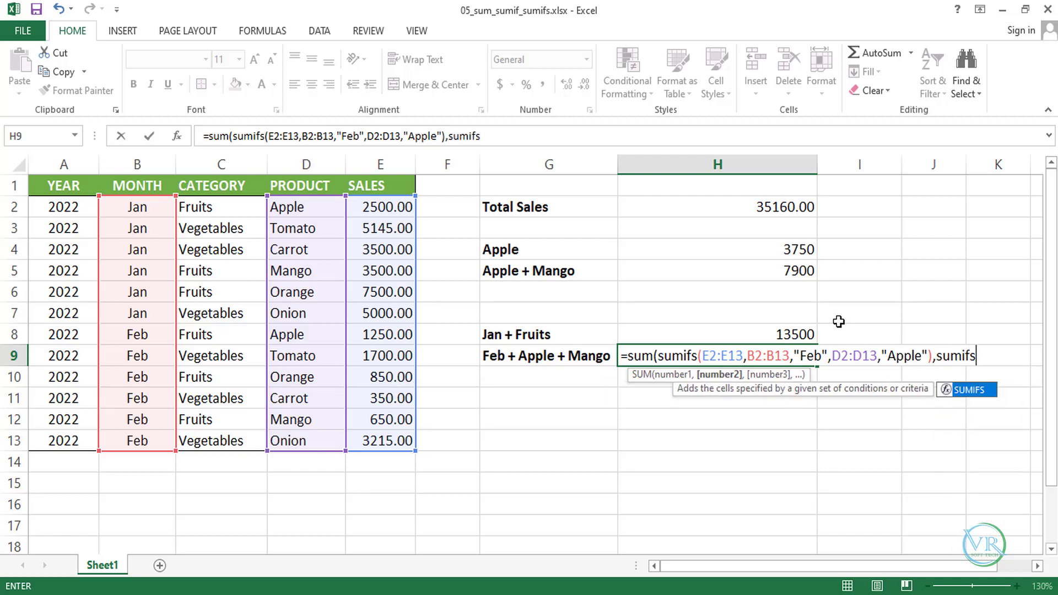
pyautogui.write('(')
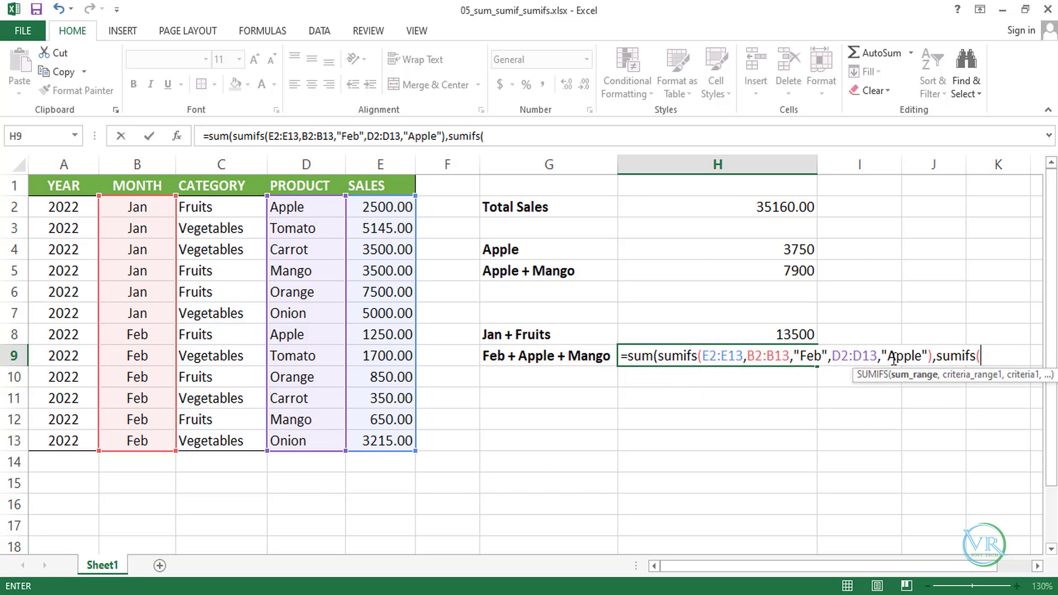
pyautogui.moveTo(374, 206); pyautogui.dragTo(391, 442)
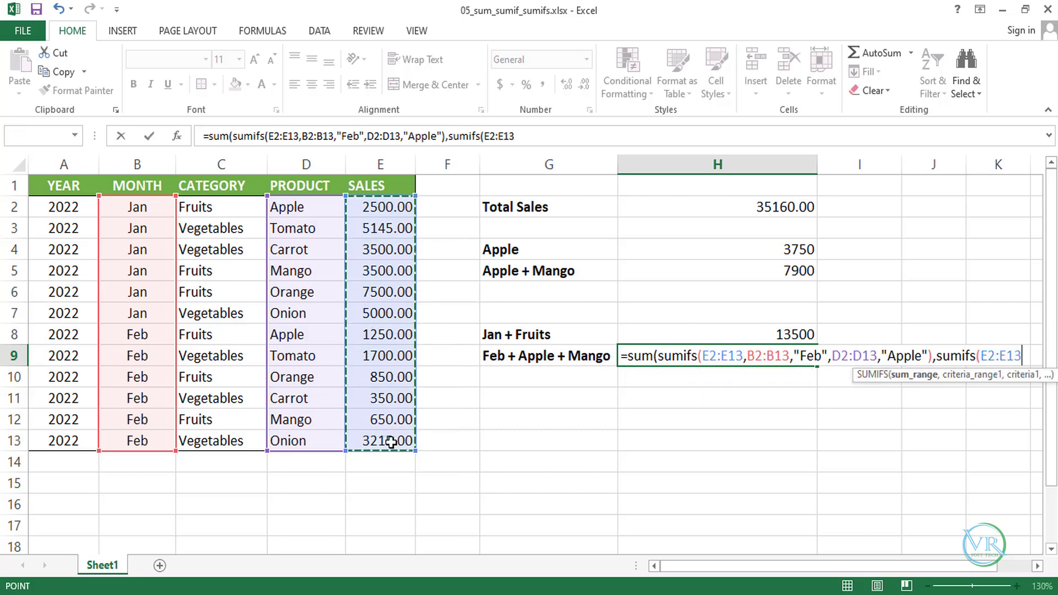
pyautogui.write(',')
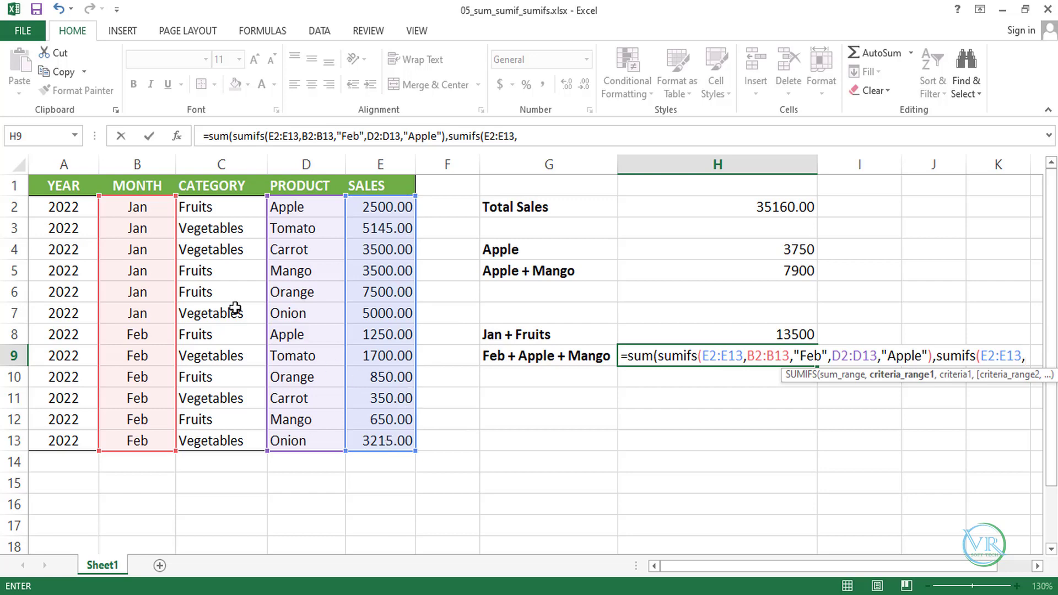
# Step: Add the month condition B2:B13,"Feb" to the second SUMIFS in H9
pyautogui.moveTo(137, 214); pyautogui.dragTo(148, 441)
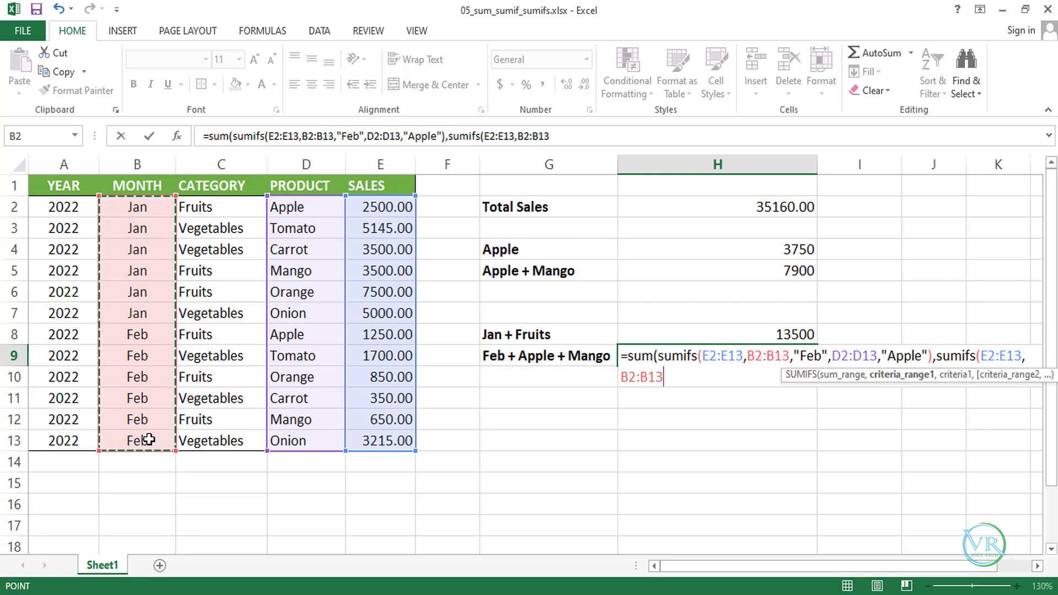
pyautogui.write(',')
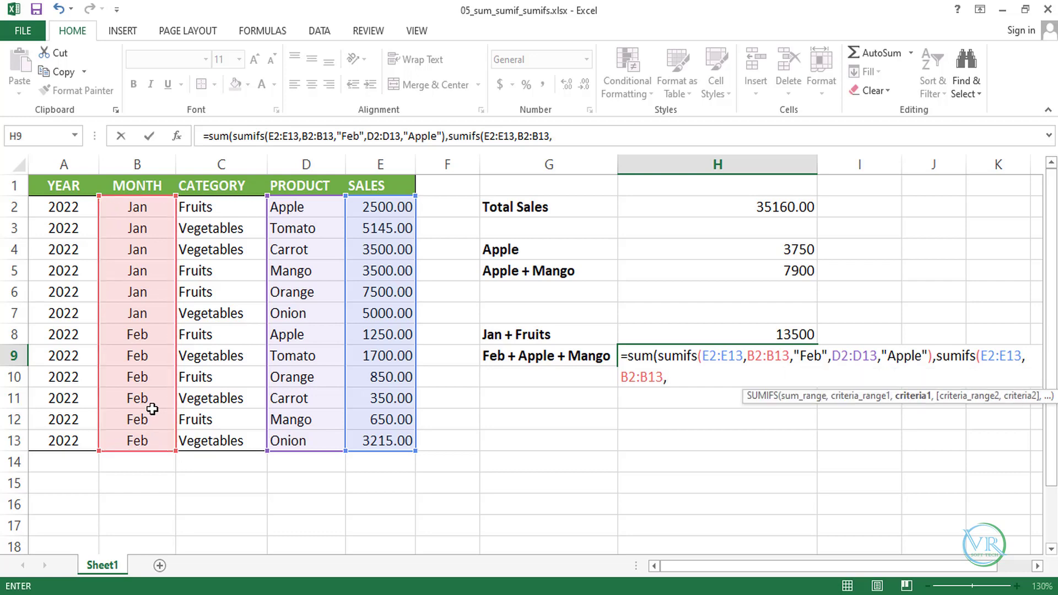
pyautogui.write('"Feb",')
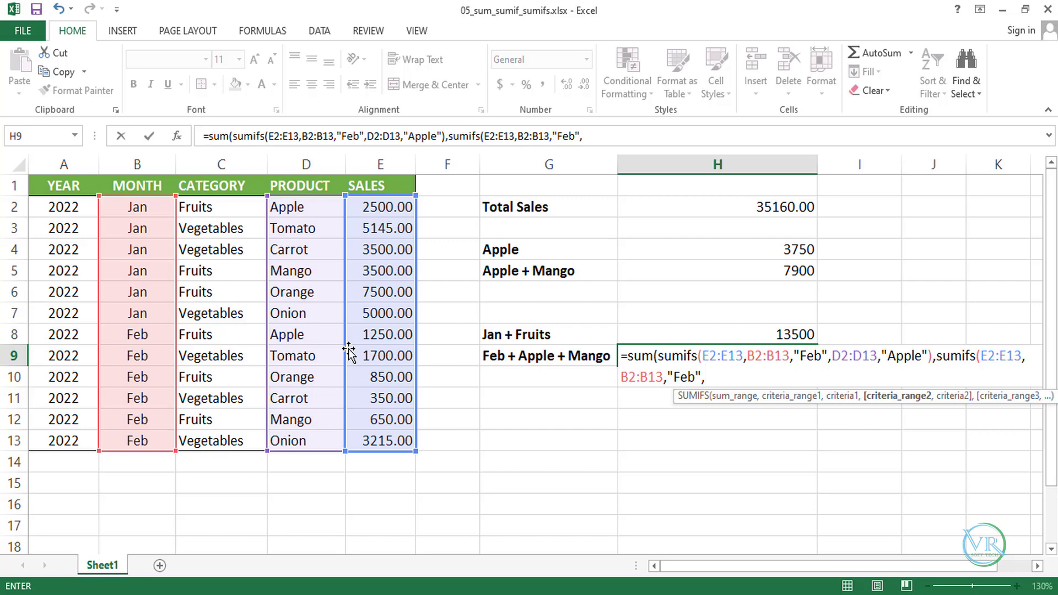
# Step: Add the product condition D2:D13,"Mango" to the second SUMIFS in H9 and close that SUMIFS
pyautogui.moveTo(307, 206); pyautogui.dragTo(310, 441)
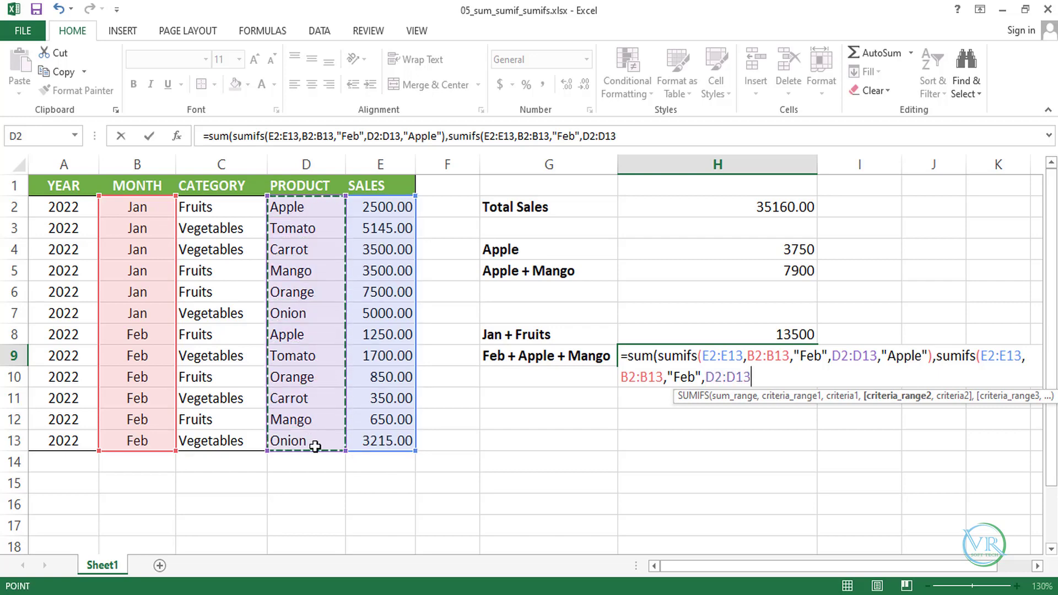
pyautogui.write(',')
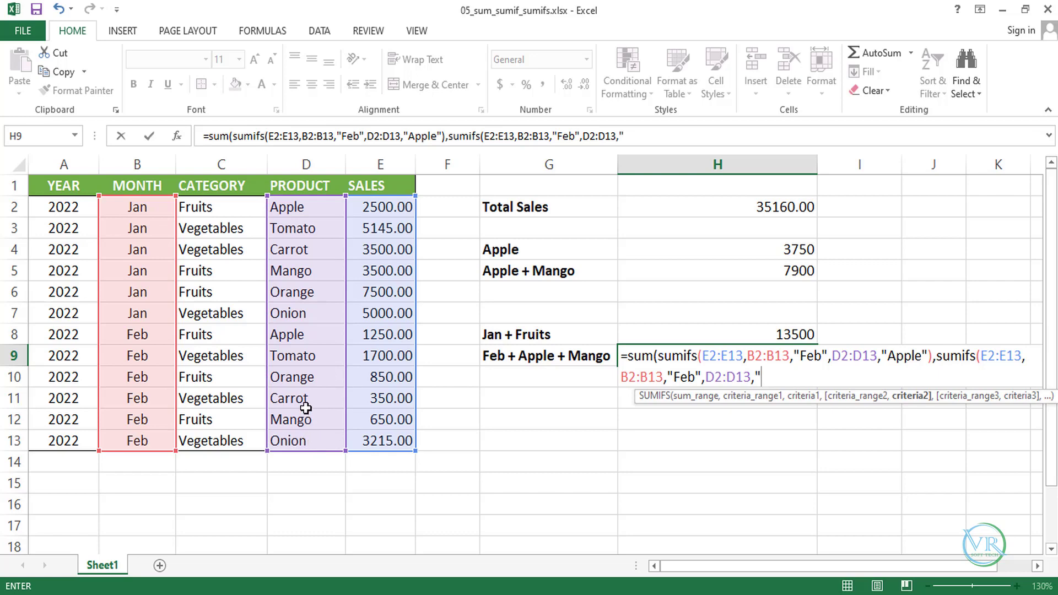
pyautogui.write('"Mango"')
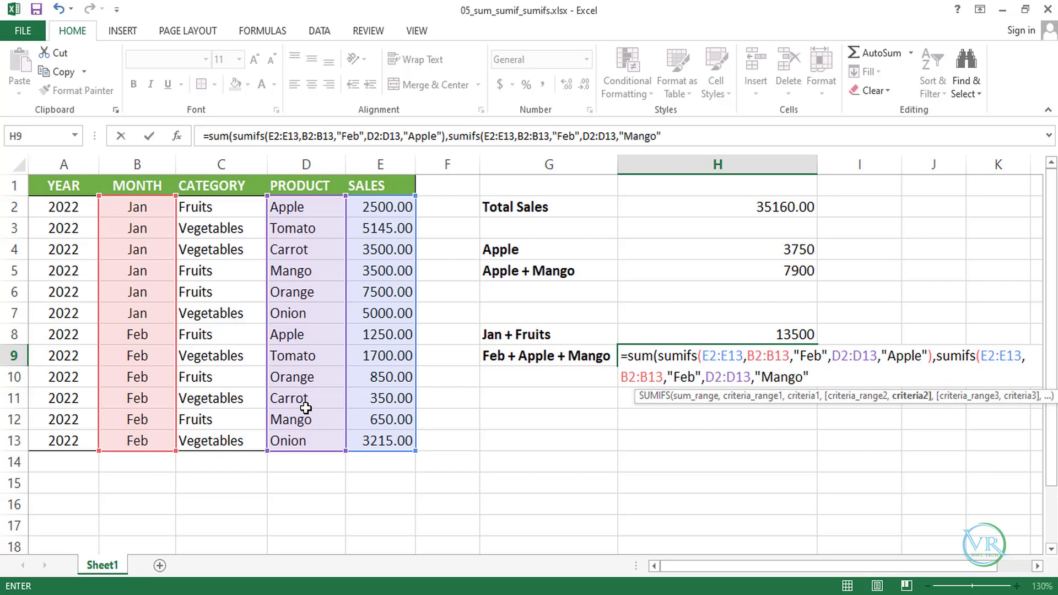
pyautogui.write(')')
# Step: Review the second SUMIFS argument in H9, close the outer SUM and enter the completed formula
pyautogui.moveTo(939, 359); pyautogui.dragTo(820, 376)
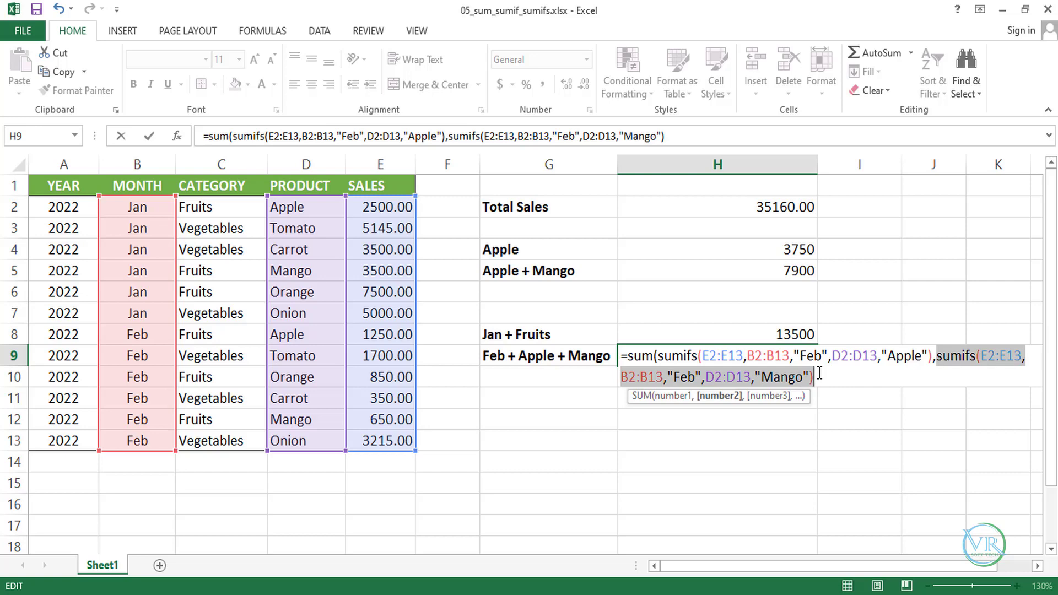
pyautogui.click(819, 373)
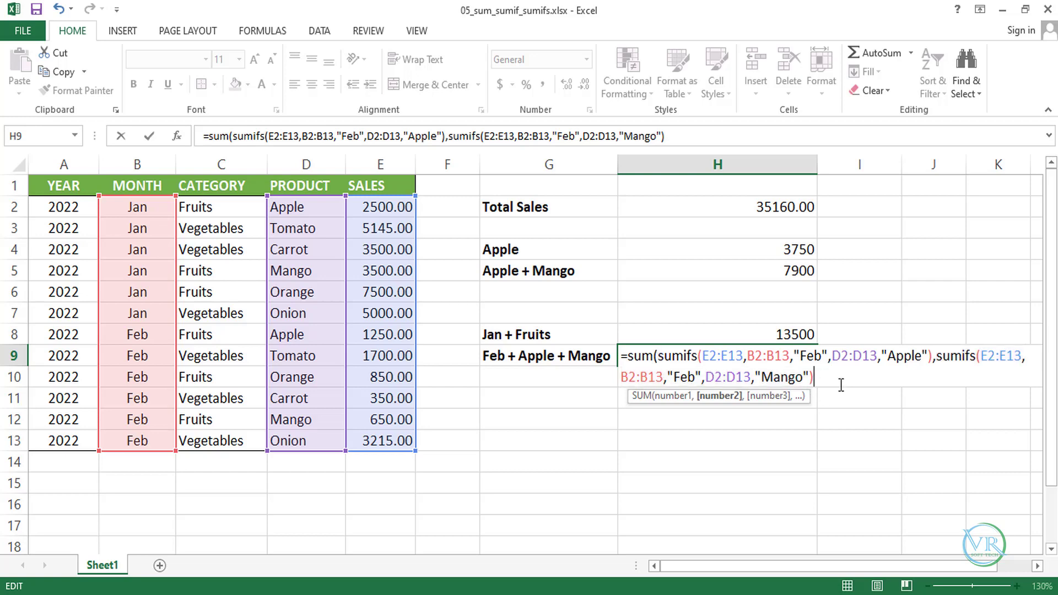
pyautogui.write(')')
pyautogui.press('Return')
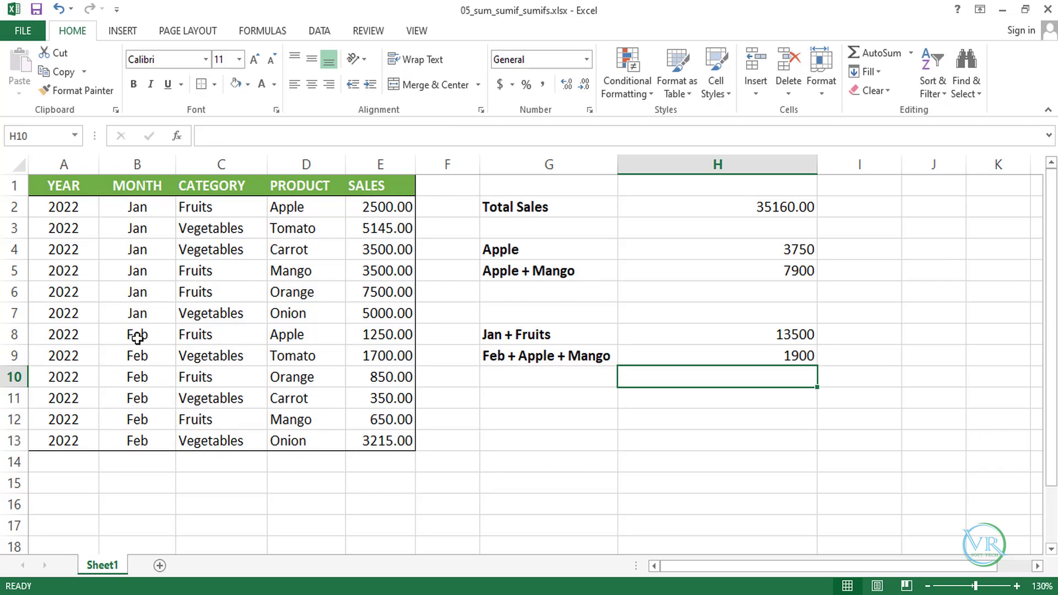
# Step: Check the Feb + Apple + Mango total against the Feb rows by selecting sales cells E8 and E12 together
pyautogui.moveTo(137, 336); pyautogui.dragTo(142, 442)
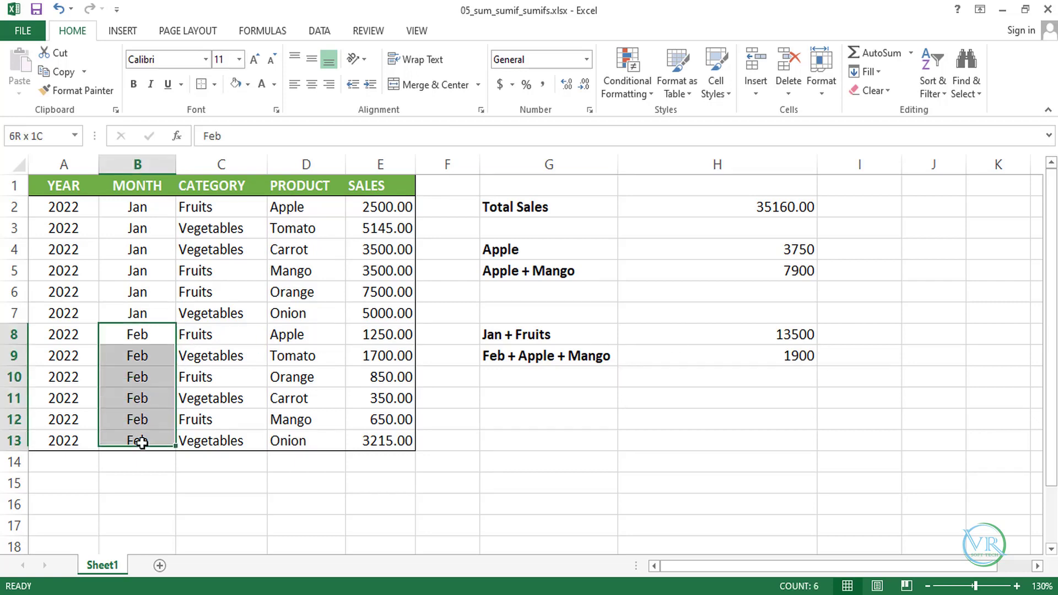
pyautogui.click(314, 337)
pyautogui.click(384, 335)
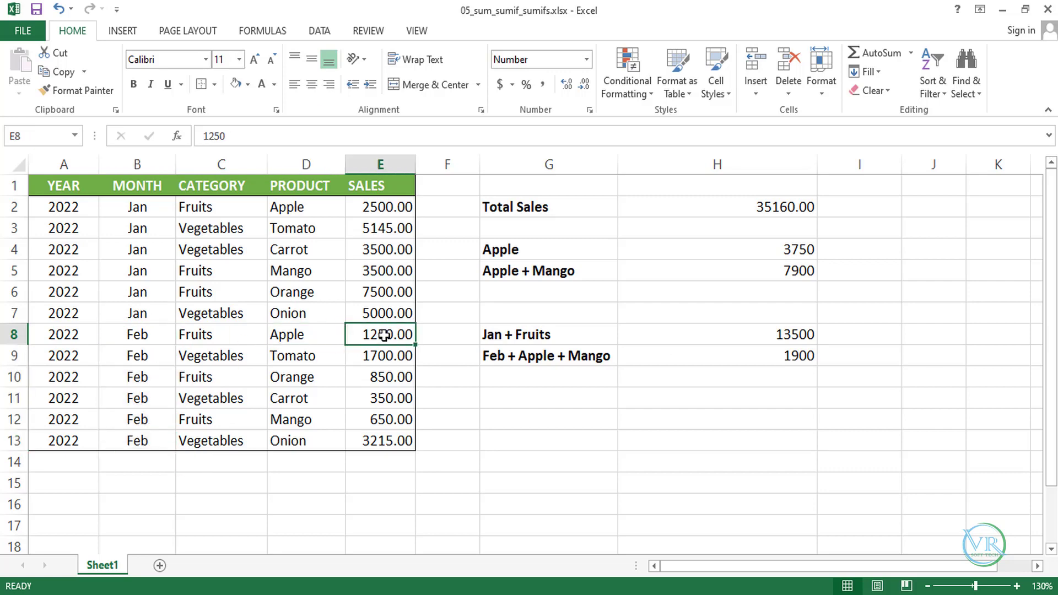
pyautogui.keyDown('ctrl'); pyautogui.click(391, 422); pyautogui.keyUp('ctrl')
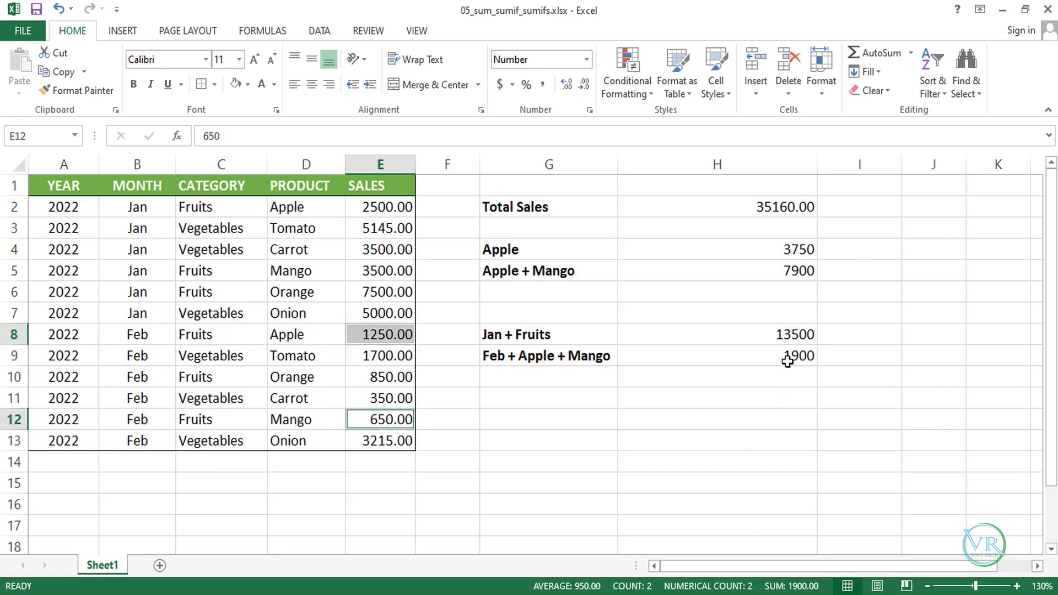